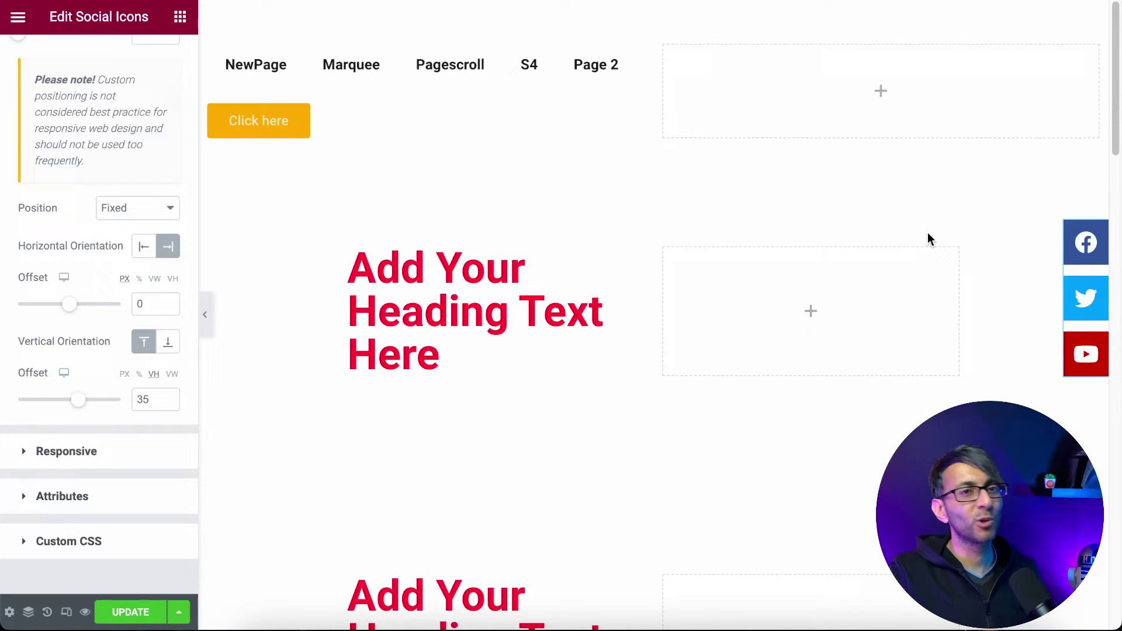
# Follow the S4 menu link down to Section 4, then scroll back up to the top.
pyautogui.click(529, 66)
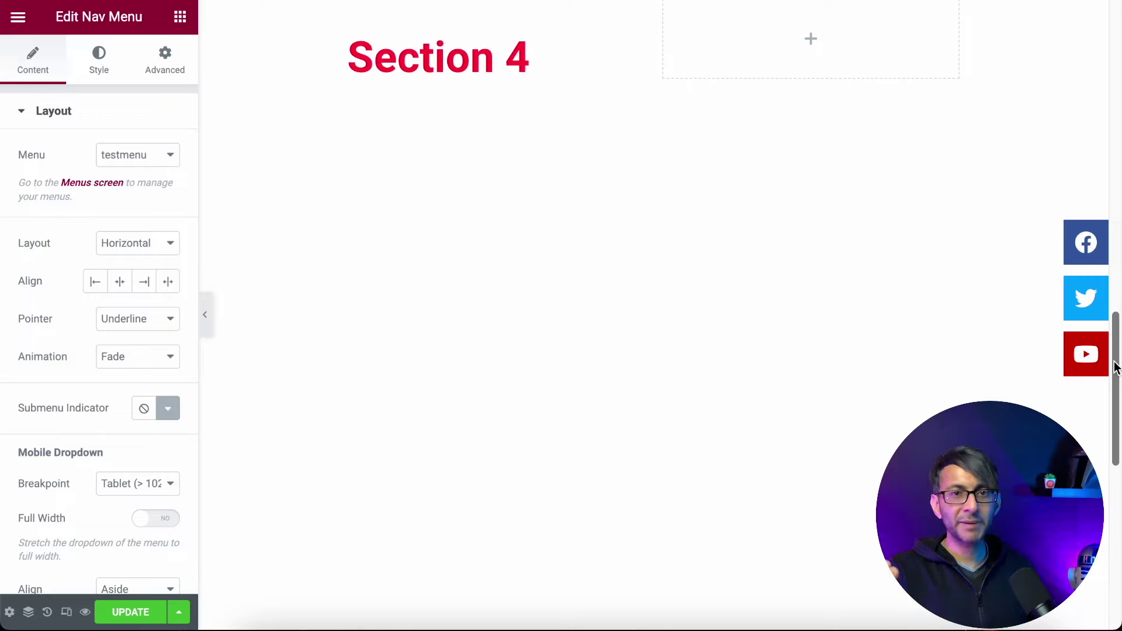
pyautogui.scroll(15, 1117, 373)
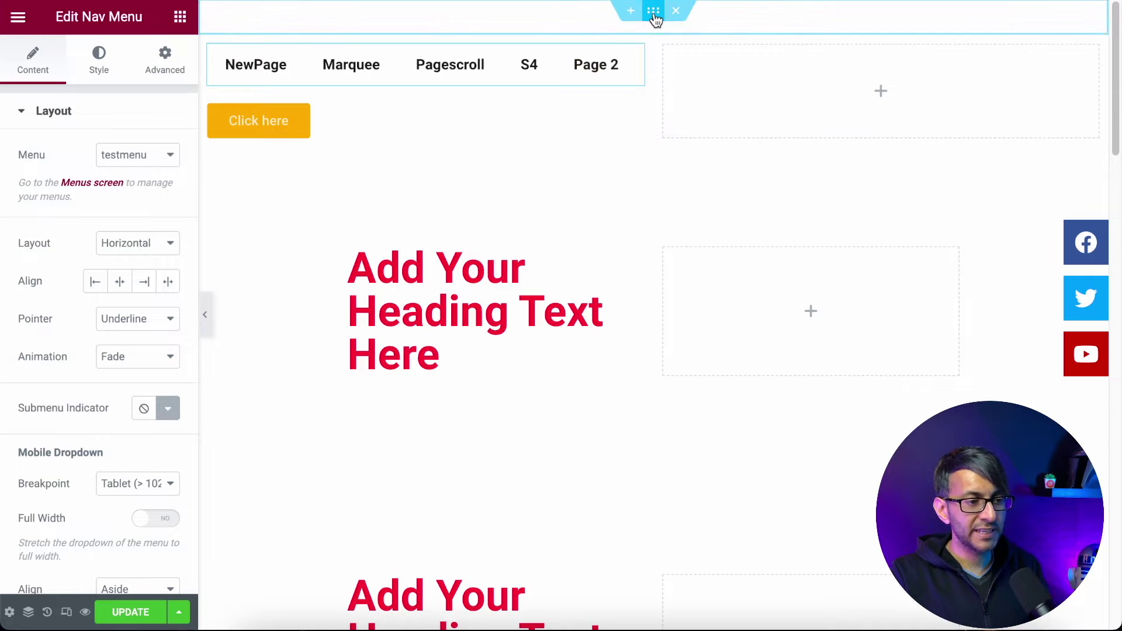
# Drop a Menu Anchor widget into the top section and give it the ID go2top.
pyautogui.click(655, 20)
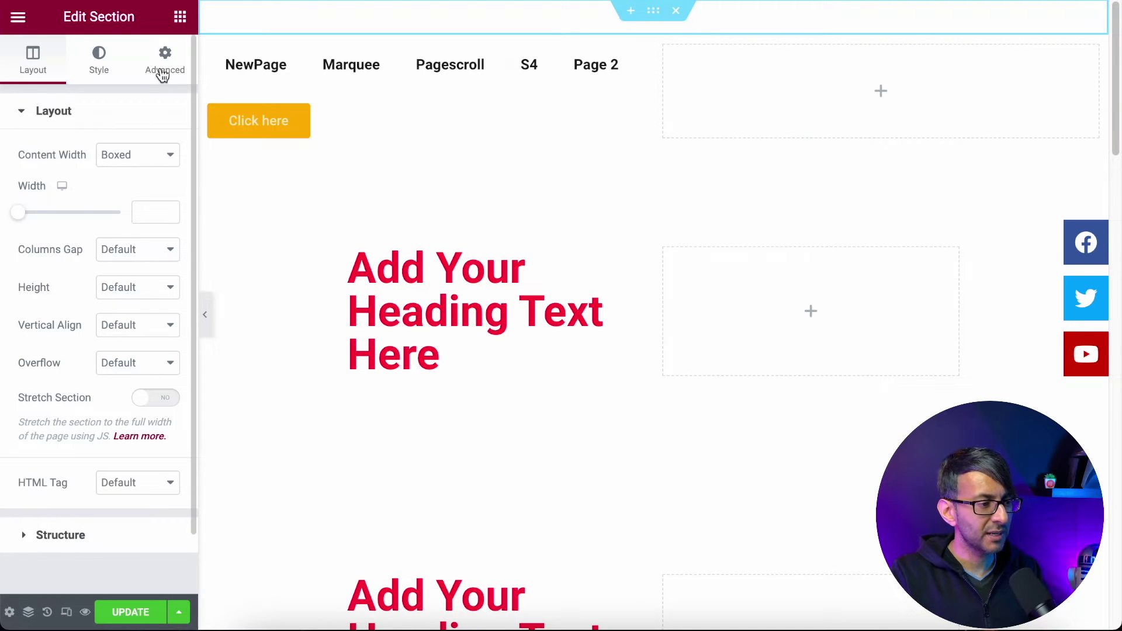
pyautogui.click(180, 16)
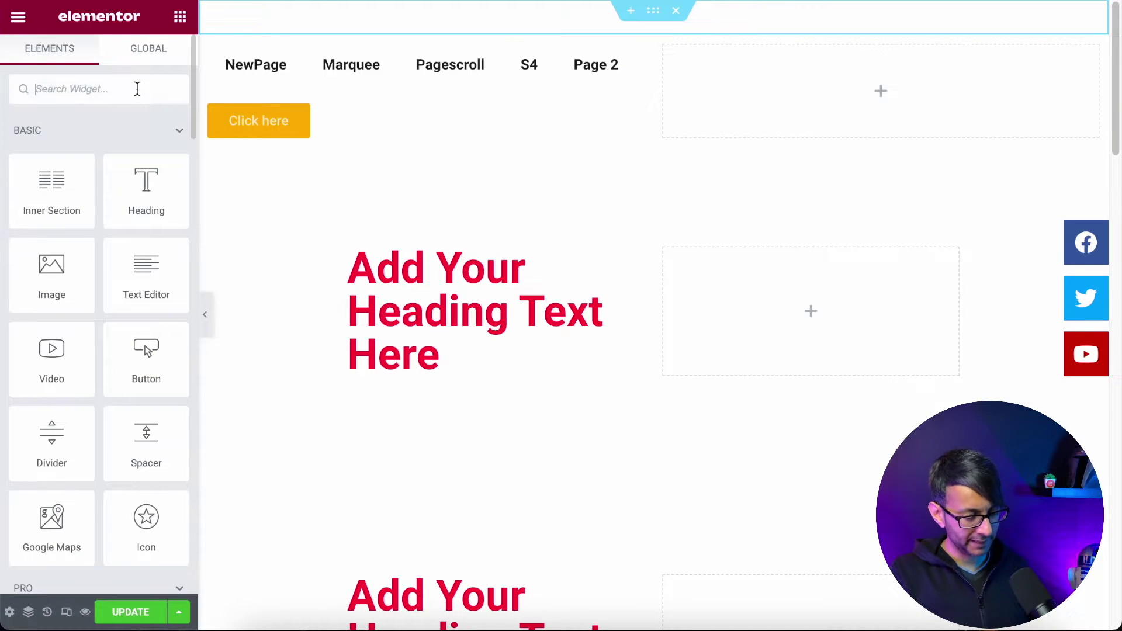
pyautogui.write('anchor')
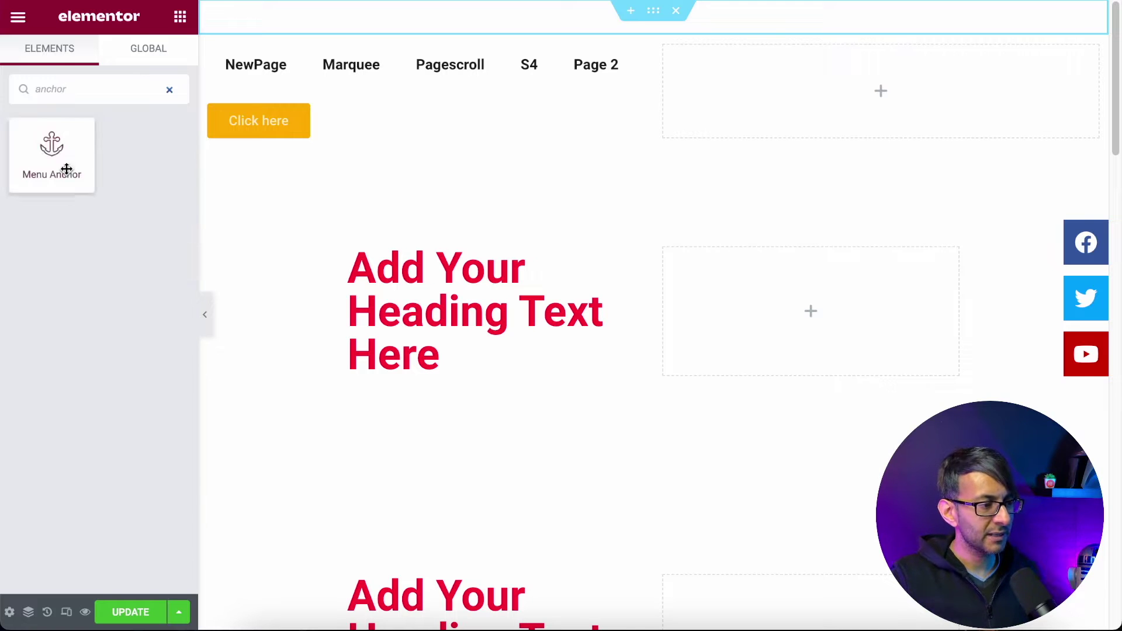
pyautogui.moveTo(54, 169); pyautogui.dragTo(576, 17)
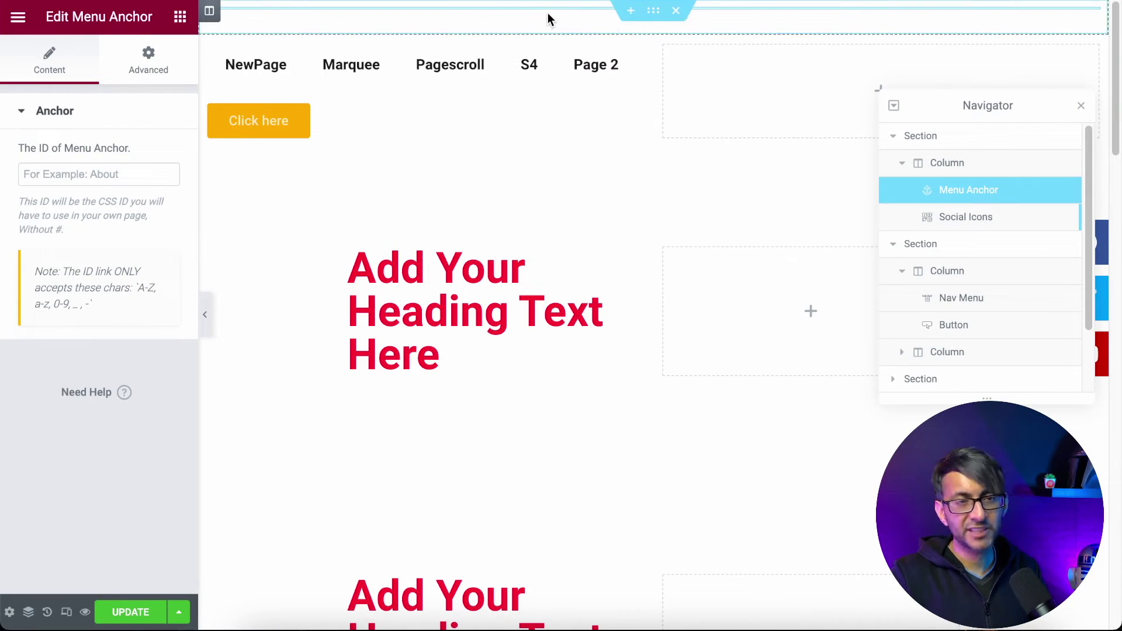
pyautogui.click(158, 174)
pyautogui.write('got')
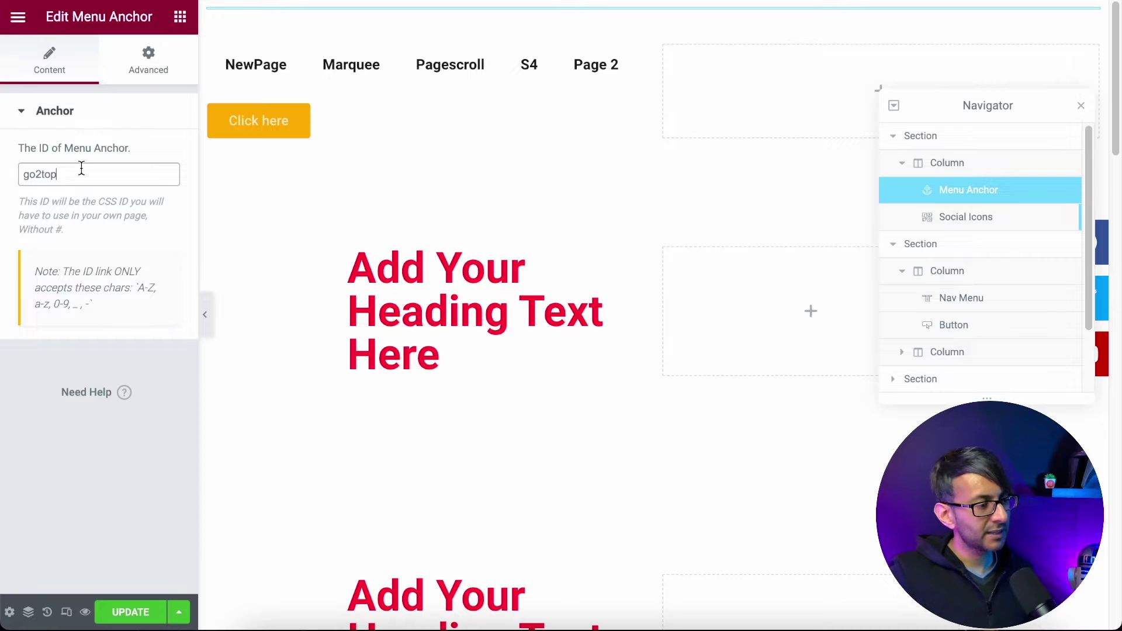
pyautogui.moveTo(67, 173); pyautogui.dragTo(5, 170)
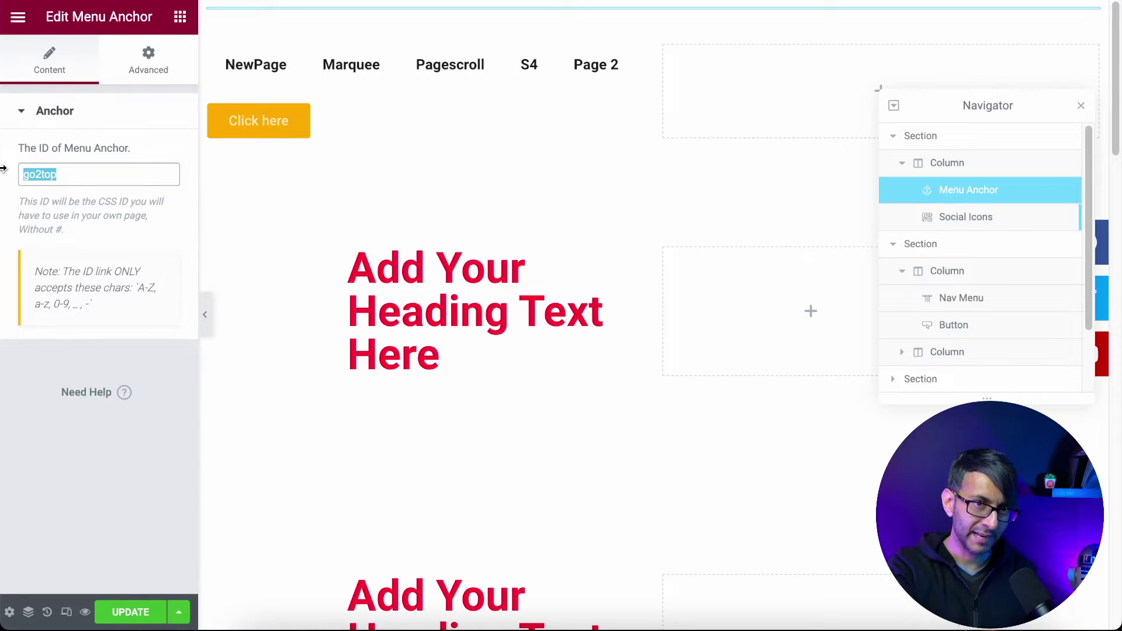
# Place an Icon widget in a new section at the top of the page.
pyautogui.click(180, 16)
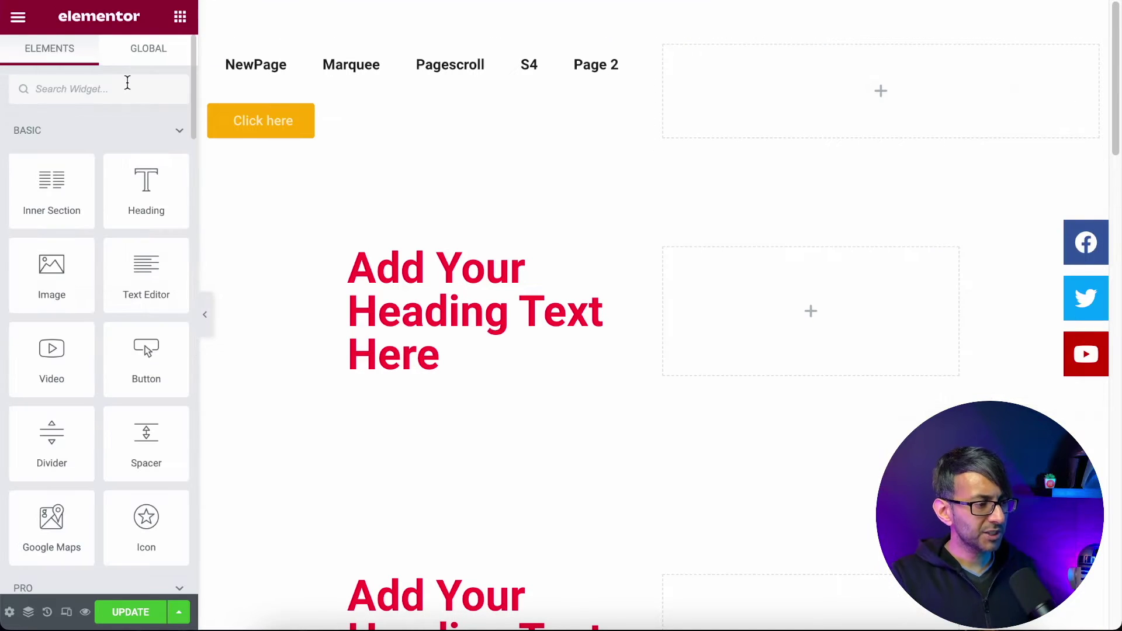
pyautogui.write('icon')
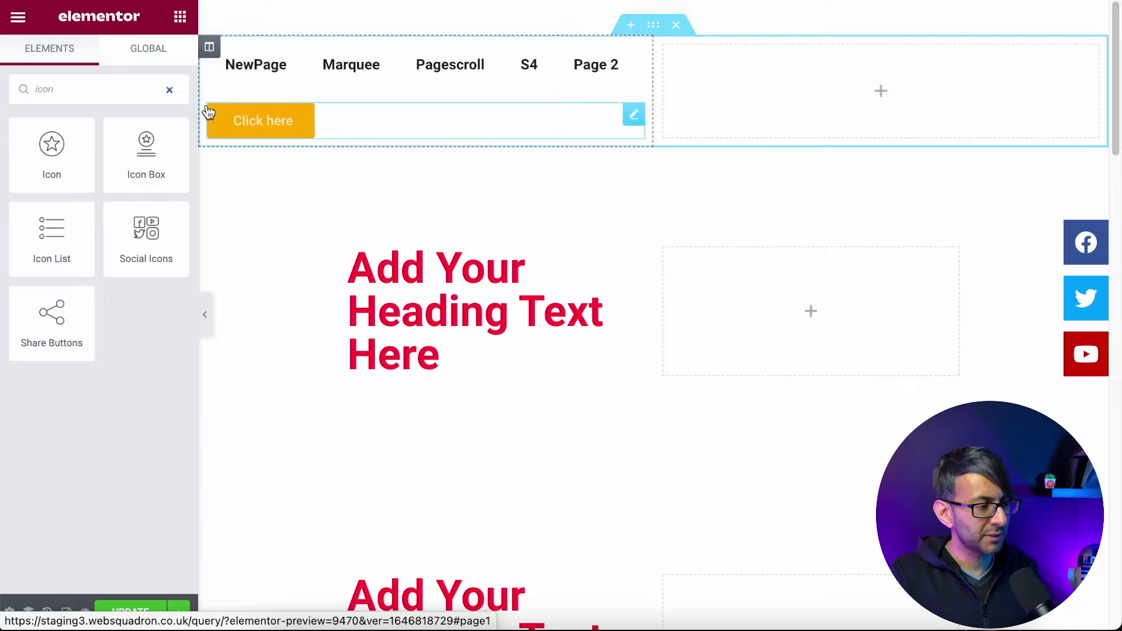
pyautogui.moveTo(55, 156); pyautogui.dragTo(390, 51)
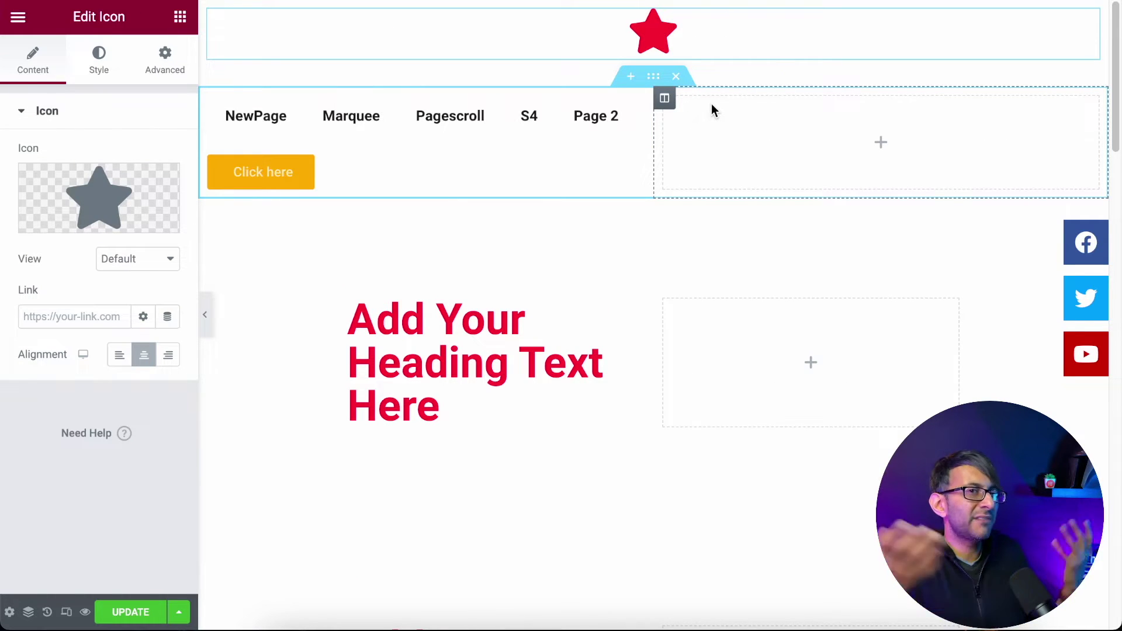
# Replace the default star with the chevron-up icon from the Icon Library.
pyautogui.click(120, 188)
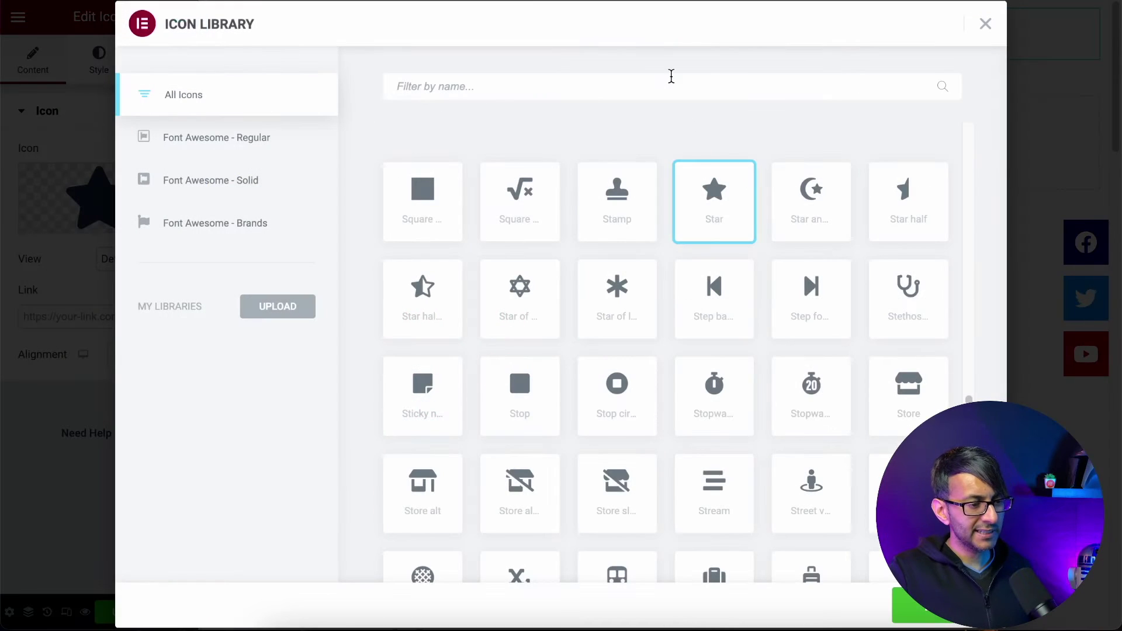
pyautogui.click(666, 87)
pyautogui.write('chevron')
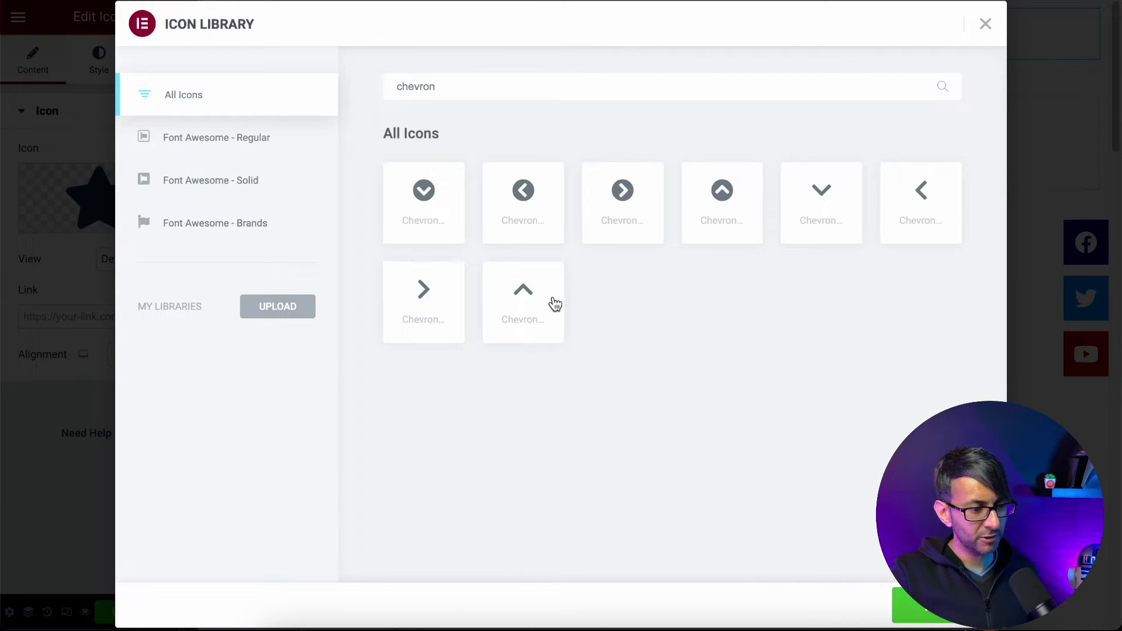
pyautogui.click(551, 303)
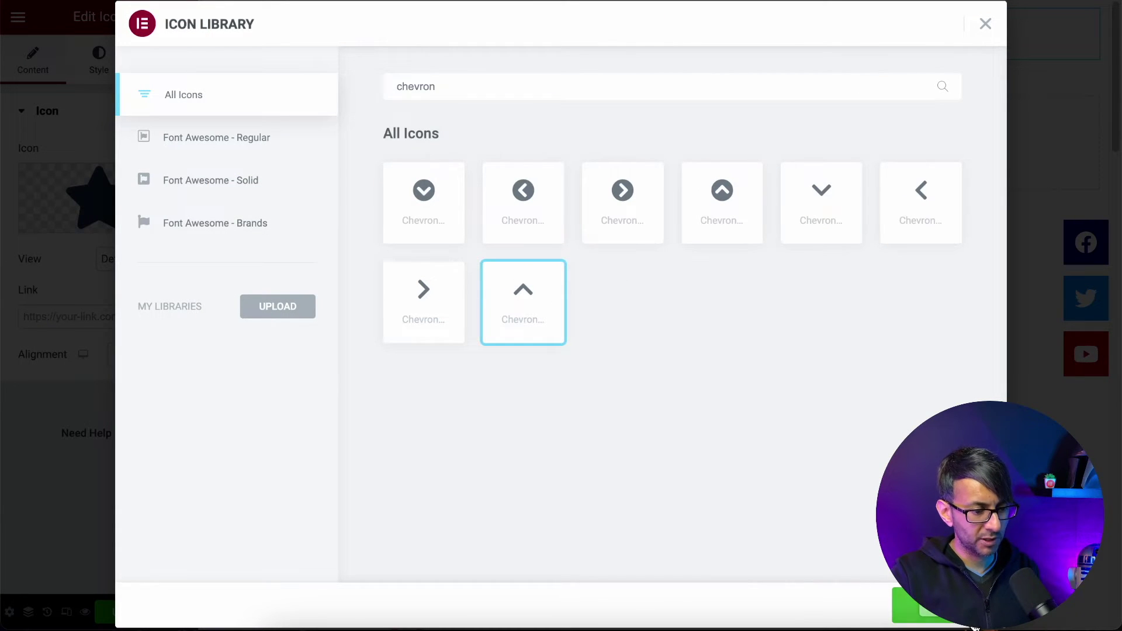
pyautogui.click(923, 608)
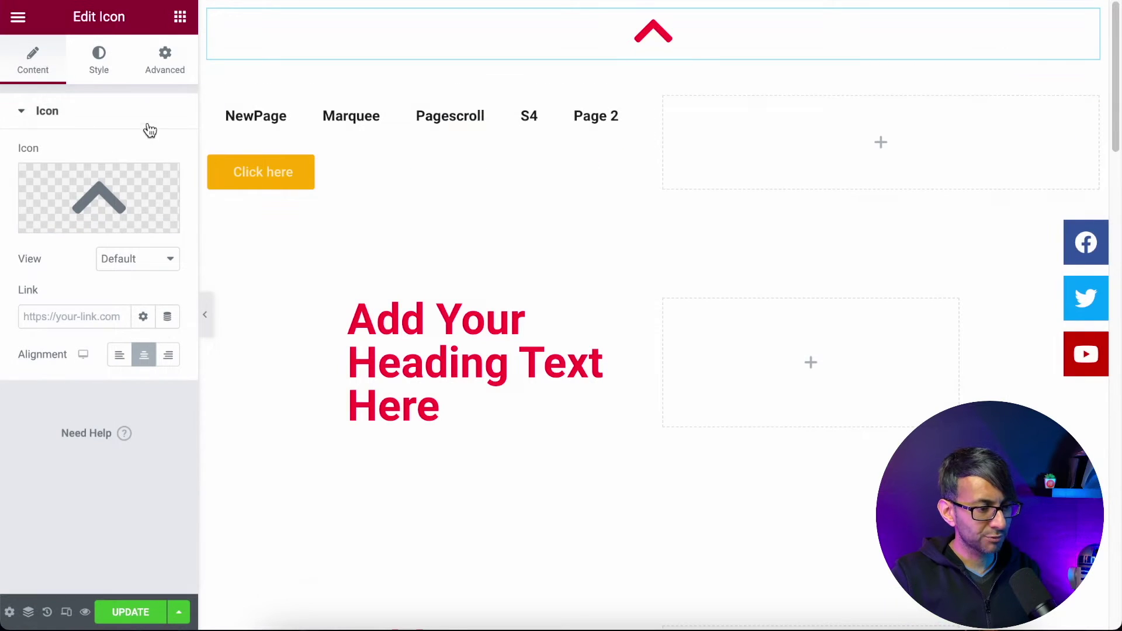
# Set the chevron's primary colour to the global White.
pyautogui.click(97, 66)
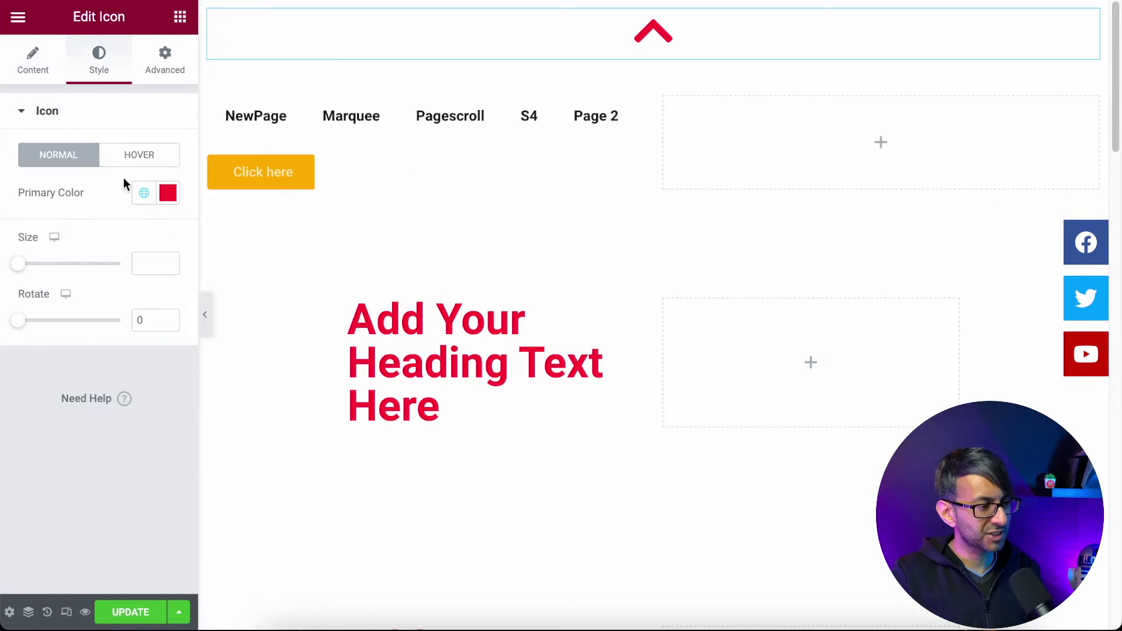
pyautogui.click(142, 200)
pyautogui.click(115, 413)
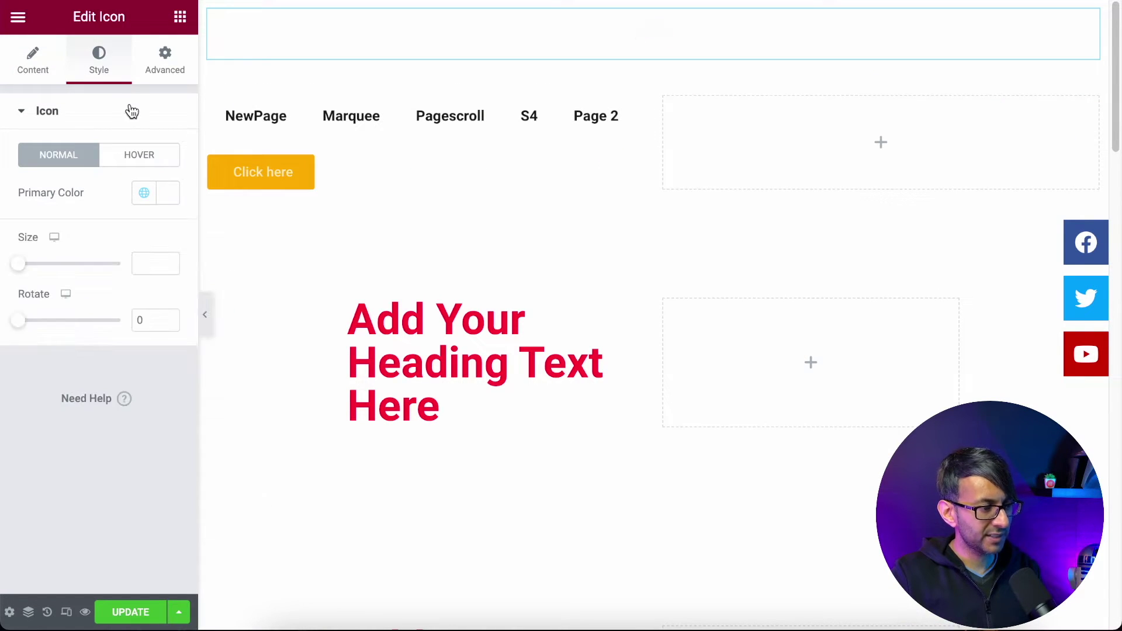
# Give the icon a Classic red background.
pyautogui.click(164, 68)
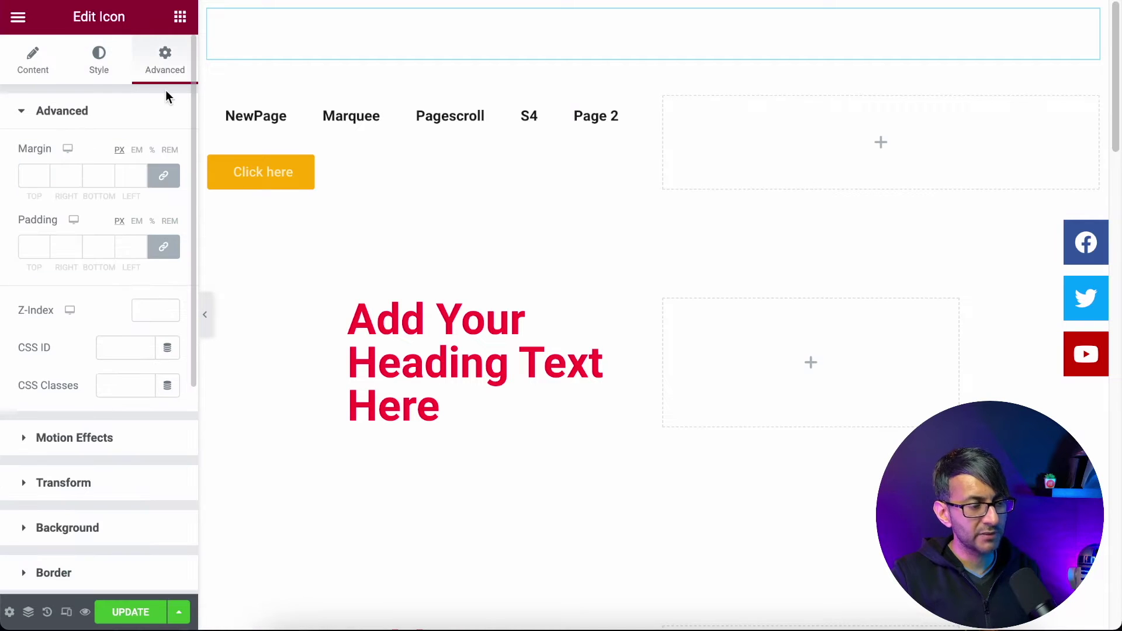
pyautogui.click(105, 520)
pyautogui.click(139, 331)
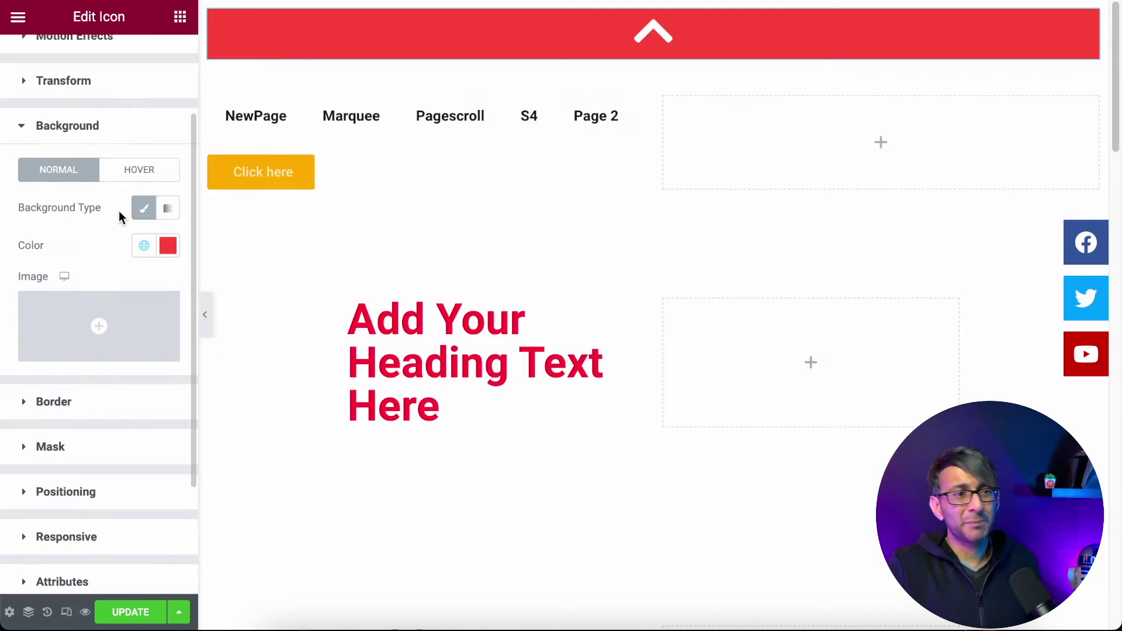
pyautogui.scroll(3, 83, 147)
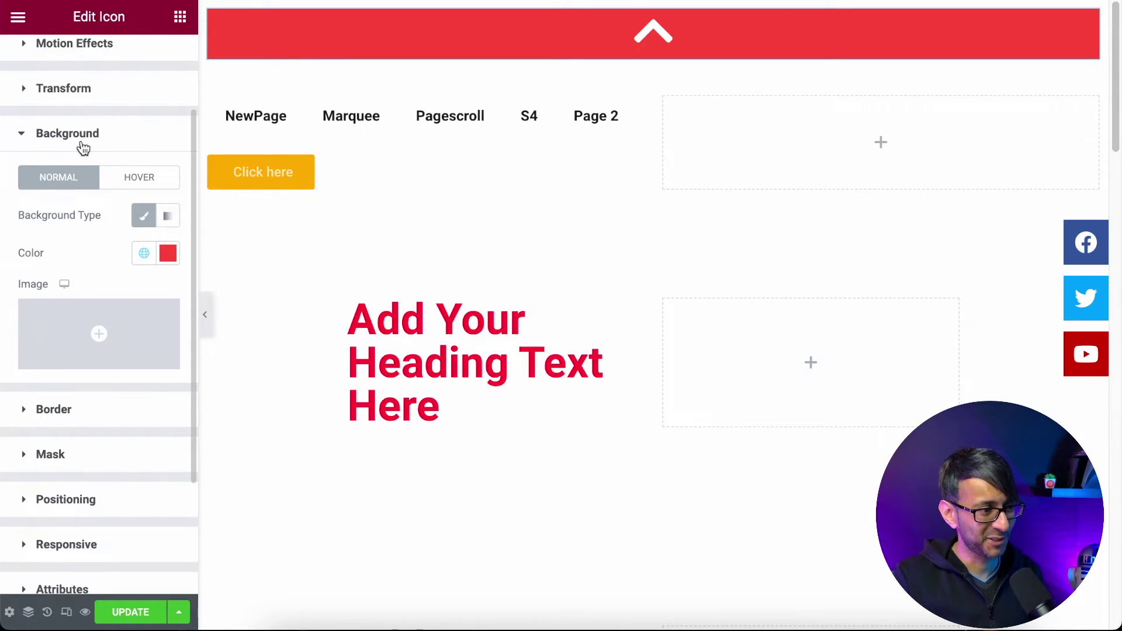
# Resize the chevron to 32, leaving its rotation at 0.
pyautogui.click(98, 65)
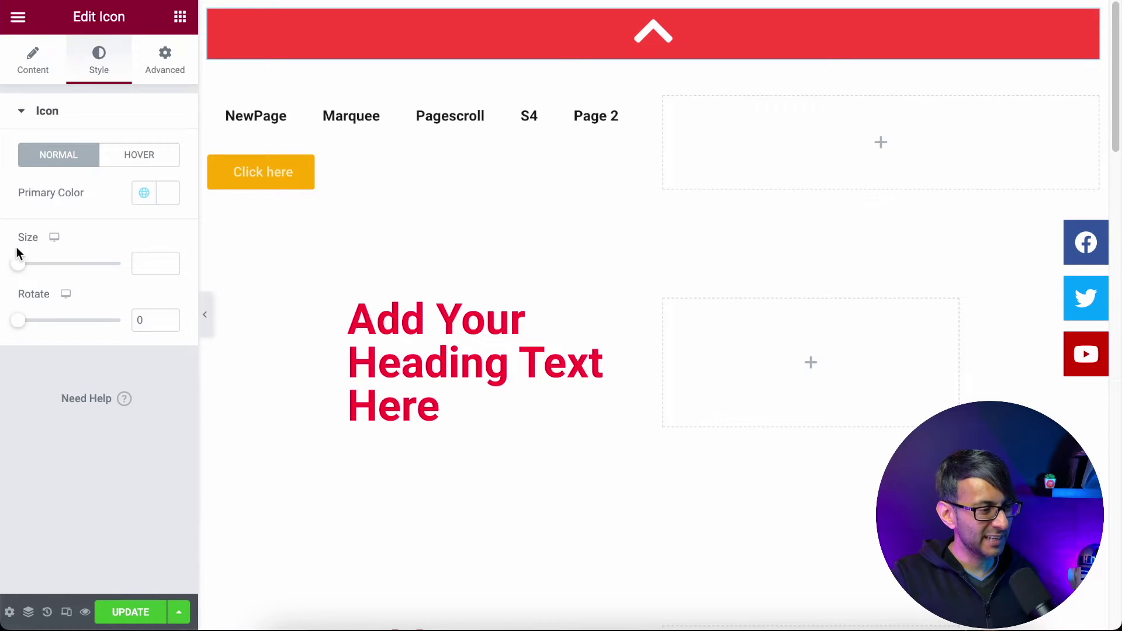
pyautogui.moveTo(20, 270); pyautogui.dragTo(29, 270)
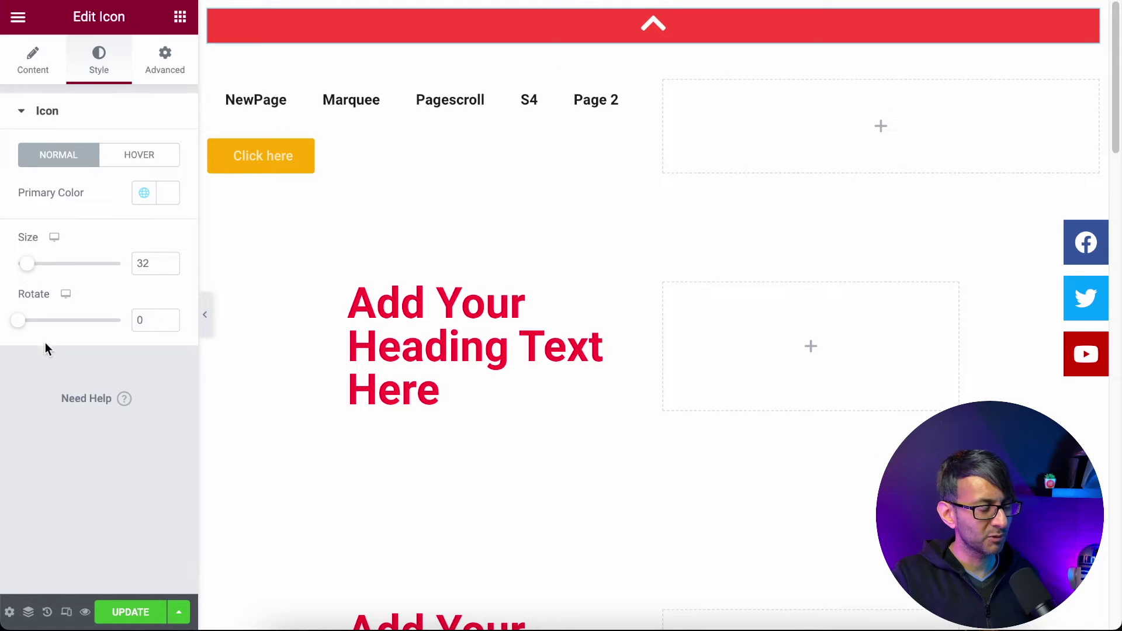
pyautogui.moveTo(20, 329)
pyautogui.mouseDown()
pyautogui.moveTo(43, 328)
pyautogui.moveTo(16, 320)
pyautogui.mouseUp()
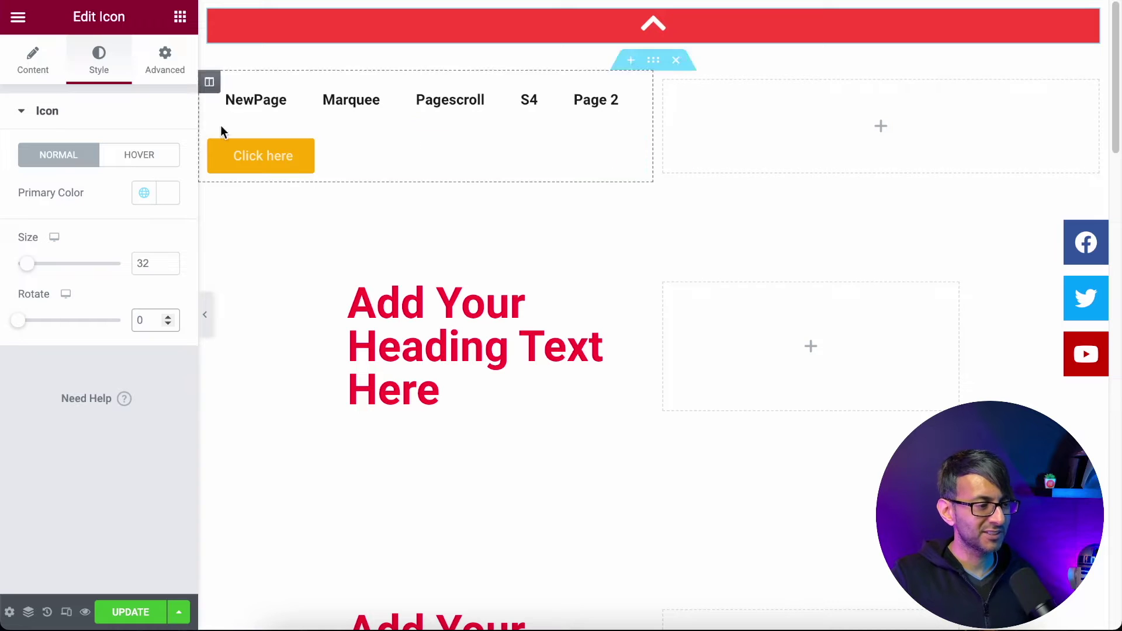
pyautogui.click(168, 69)
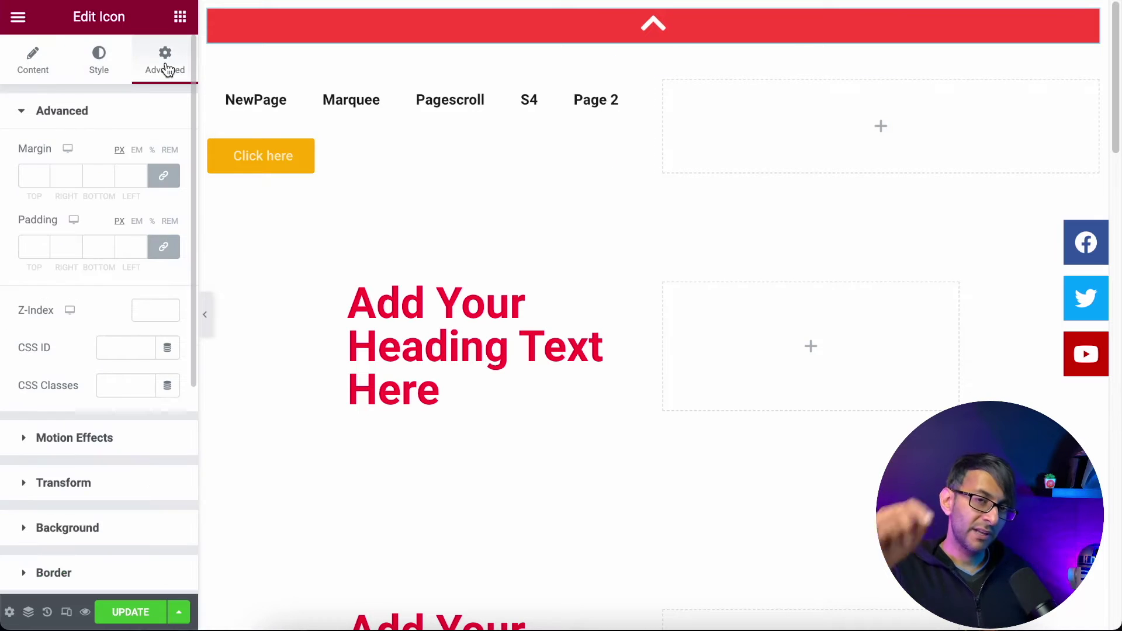
# Give the icon a custom width and reset its margins and padding to 0.
pyautogui.scroll(-3, 130, 476)
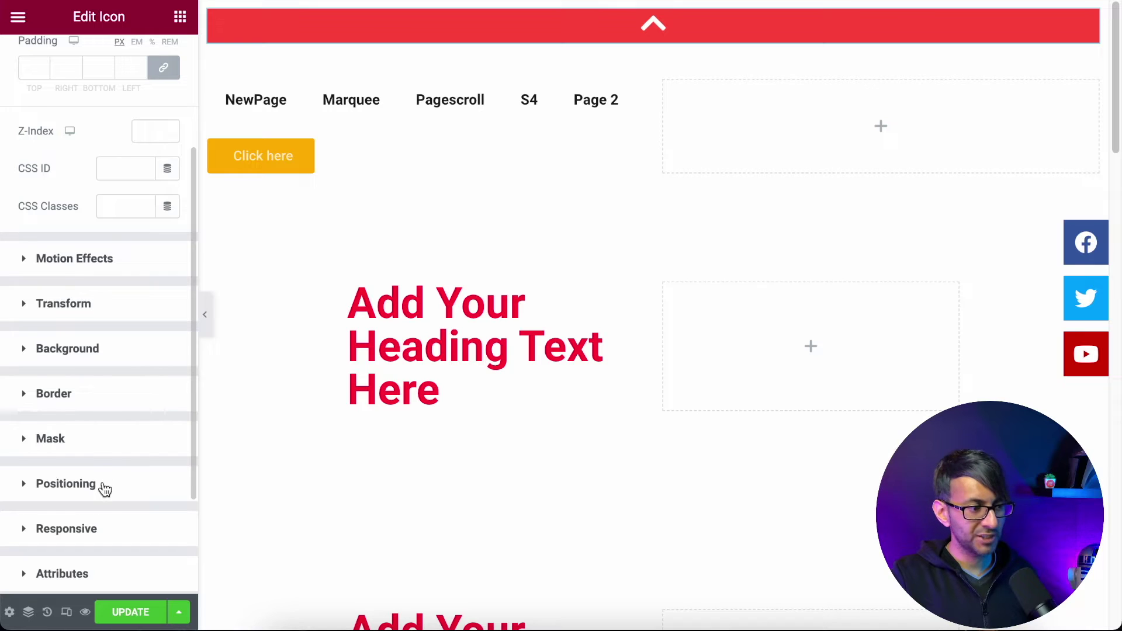
pyautogui.click(105, 489)
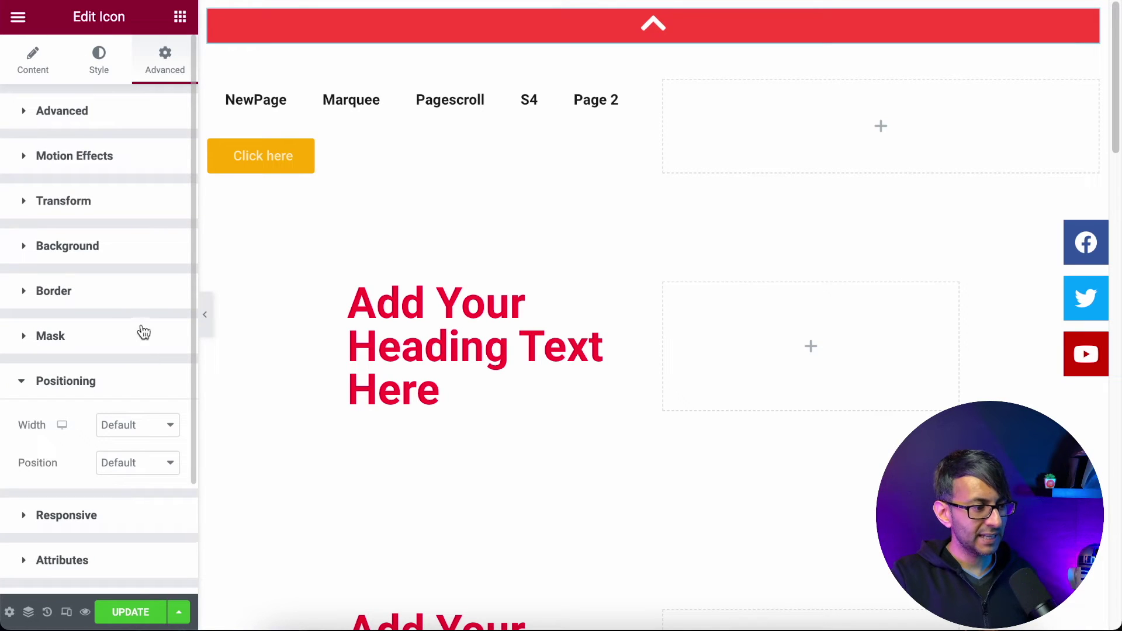
pyautogui.click(146, 431)
pyautogui.click(145, 486)
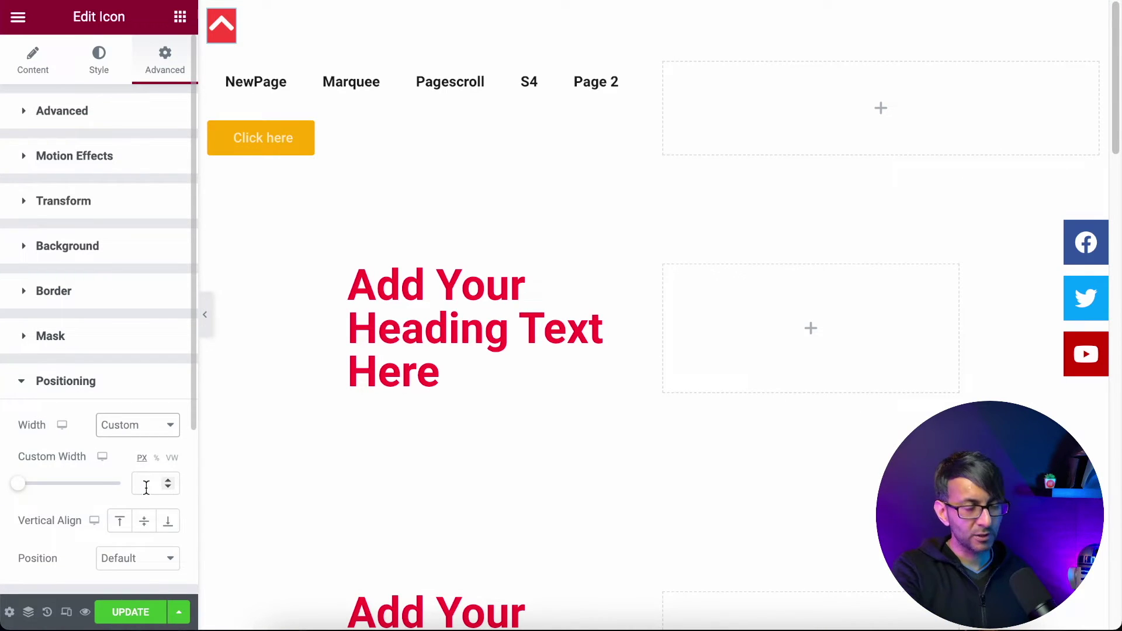
pyautogui.click(129, 113)
pyautogui.click(163, 175)
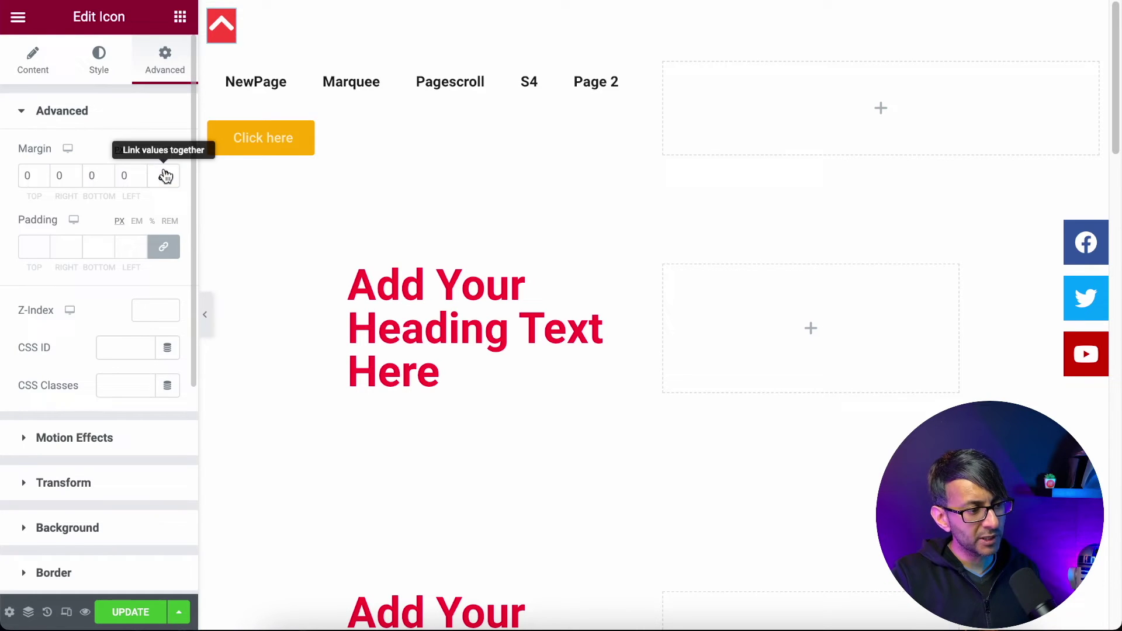
pyautogui.click(162, 246)
# Set the icon's padding to 2 px top and bottom and 5 px left and right.
pyautogui.doubleClick(61, 246)
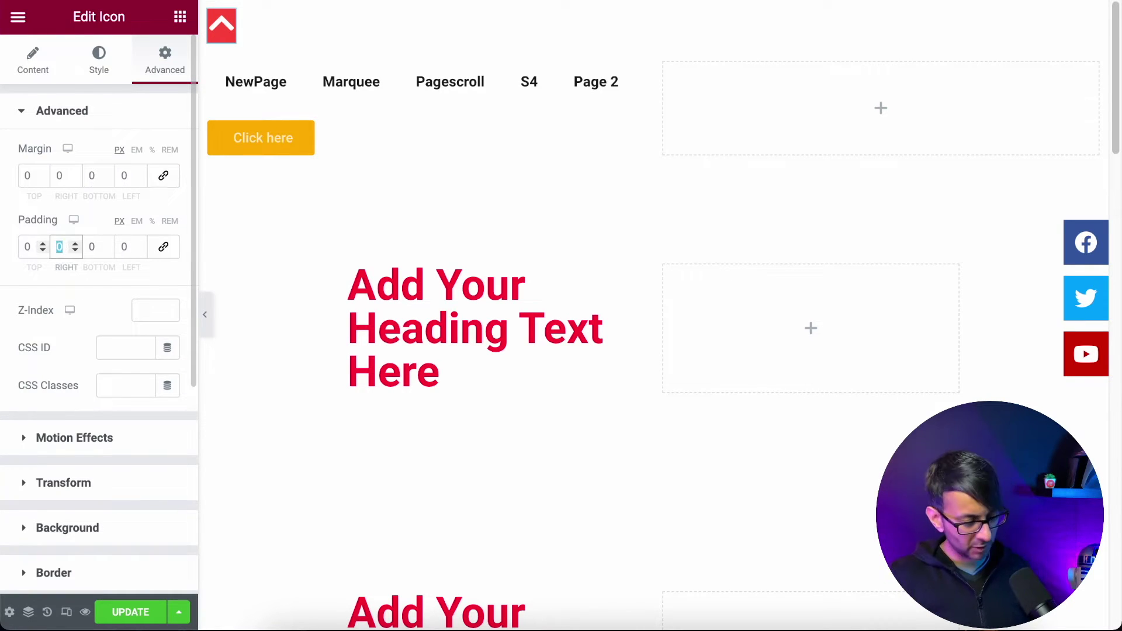
pyautogui.write('5')
pyautogui.press('Tab')
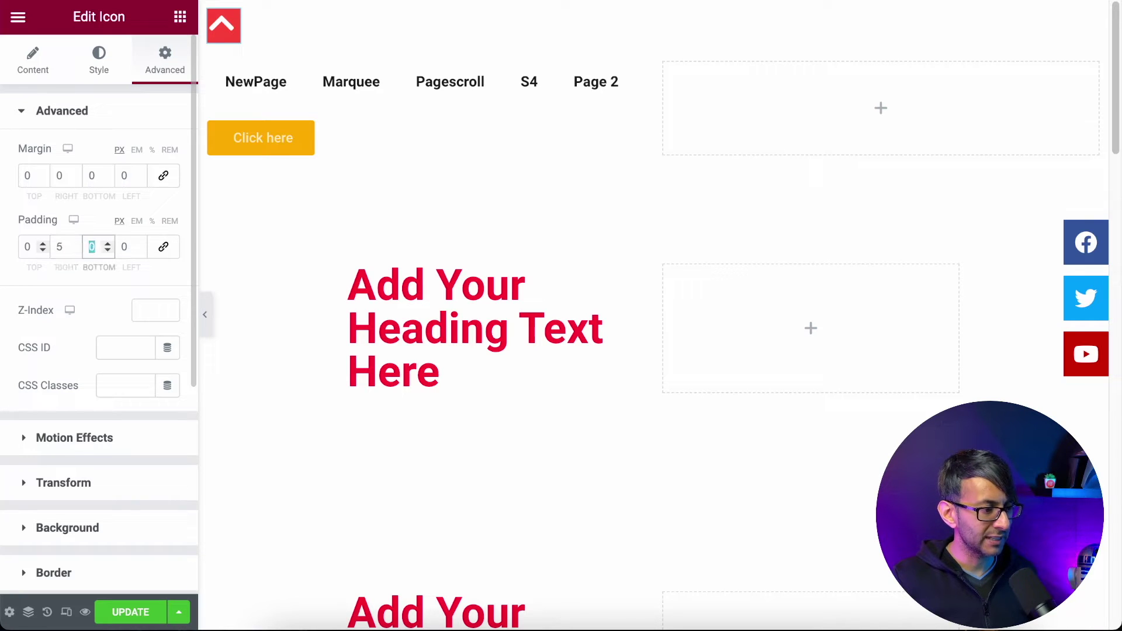
pyautogui.press('Tab')
pyautogui.write('5')
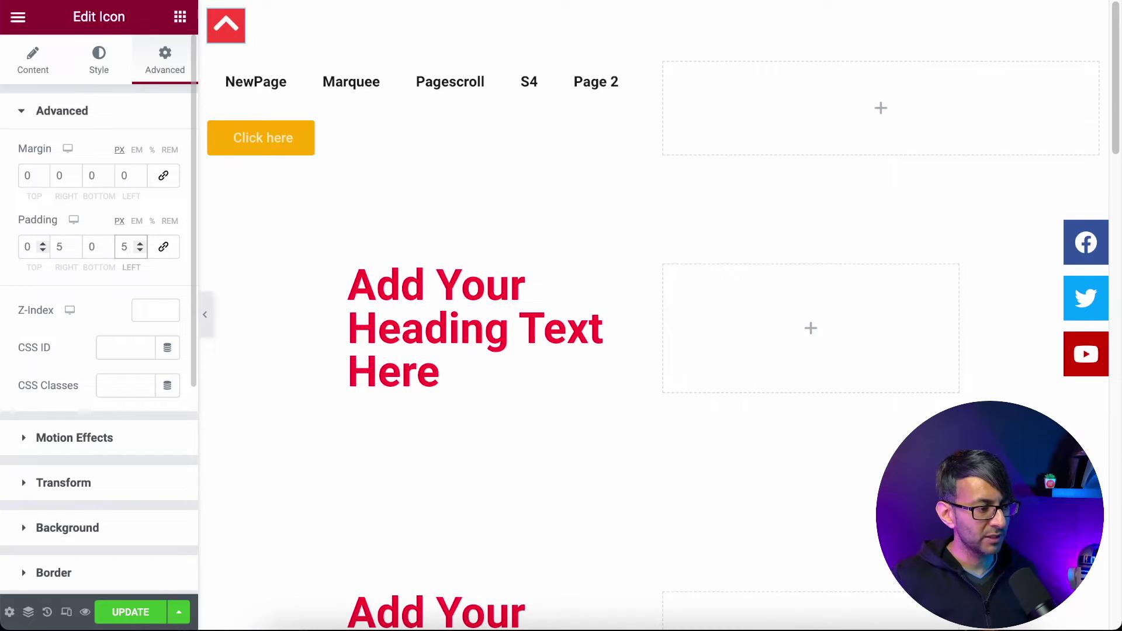
pyautogui.hotkey('shift', 'Tab')
pyautogui.hotkey('shift', 'Tab')
pyautogui.hotkey('shift', 'Tab')
pyautogui.write('5')
pyautogui.press('Tab')
pyautogui.press('Tab')
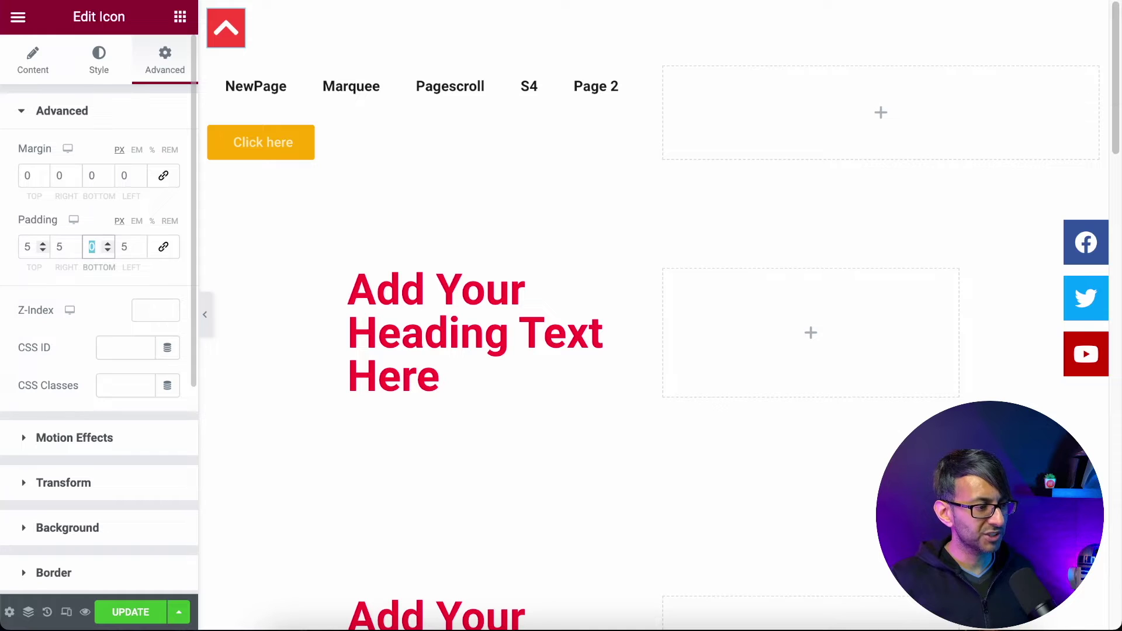
pyautogui.write('5')
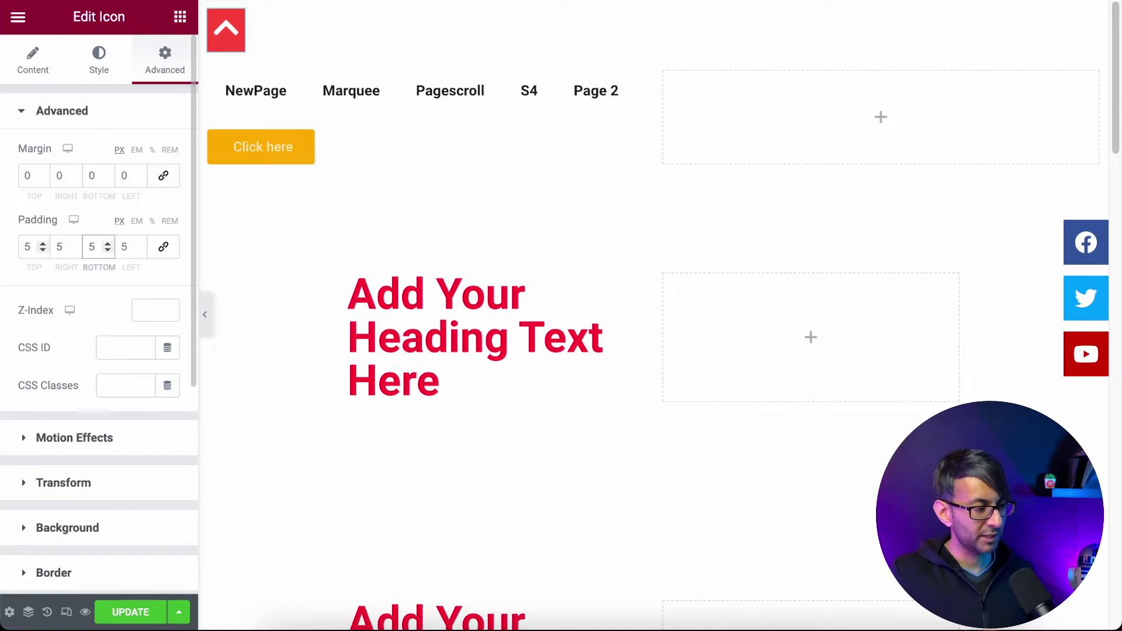
pyautogui.press('BackSpace')
pyautogui.write('2')
pyautogui.hotkey('shift', 'Tab')
pyautogui.hotkey('shift', 'Tab')
pyautogui.write('2')
pyautogui.press('Tab')
pyautogui.press('Tab')
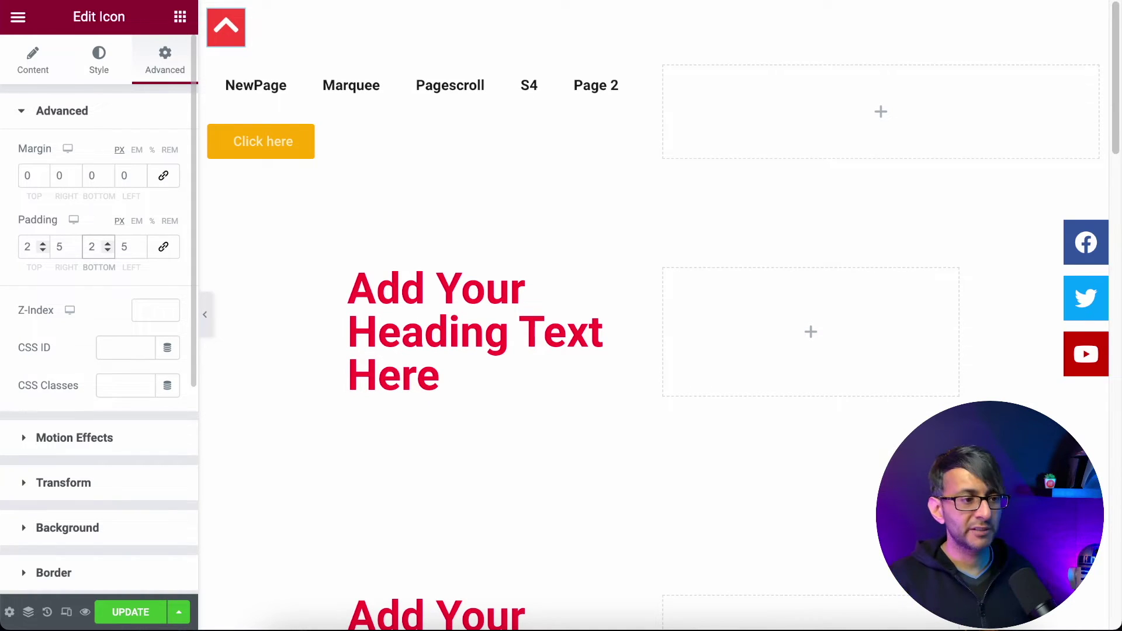
pyautogui.click(26, 62)
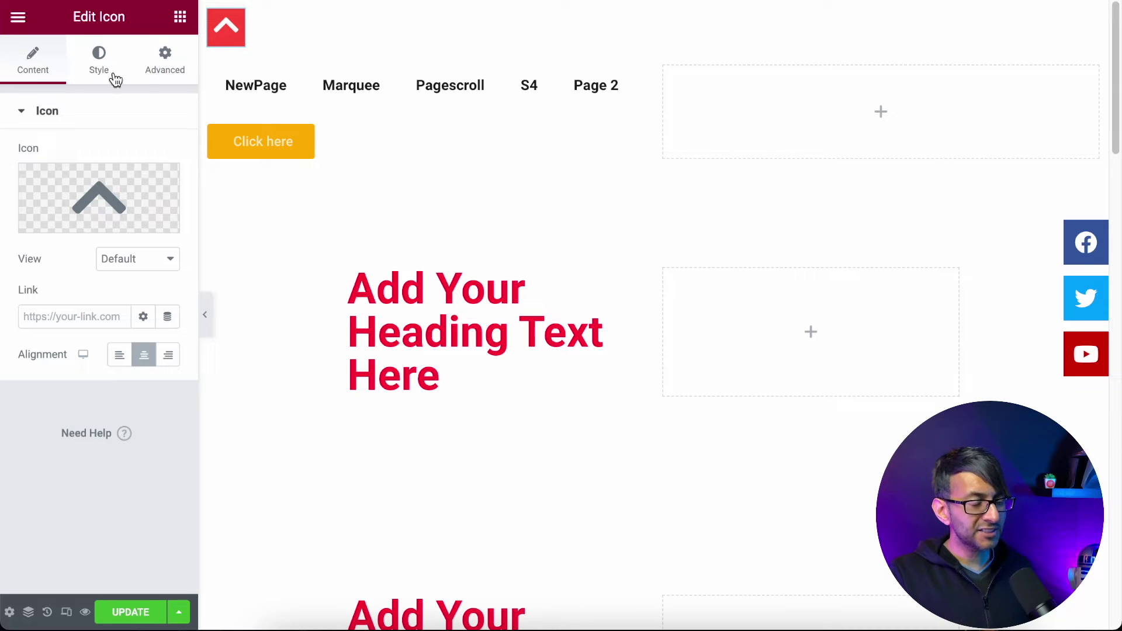
# Enter #go2top as the chevron icon's link.
pyautogui.click(57, 313)
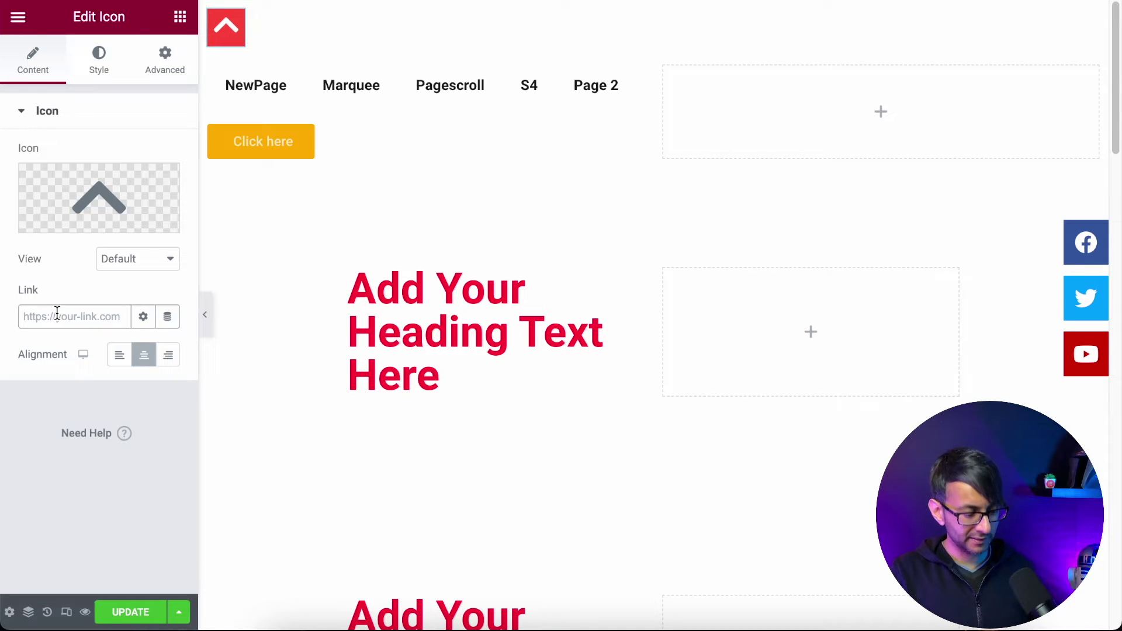
pyautogui.write('#')
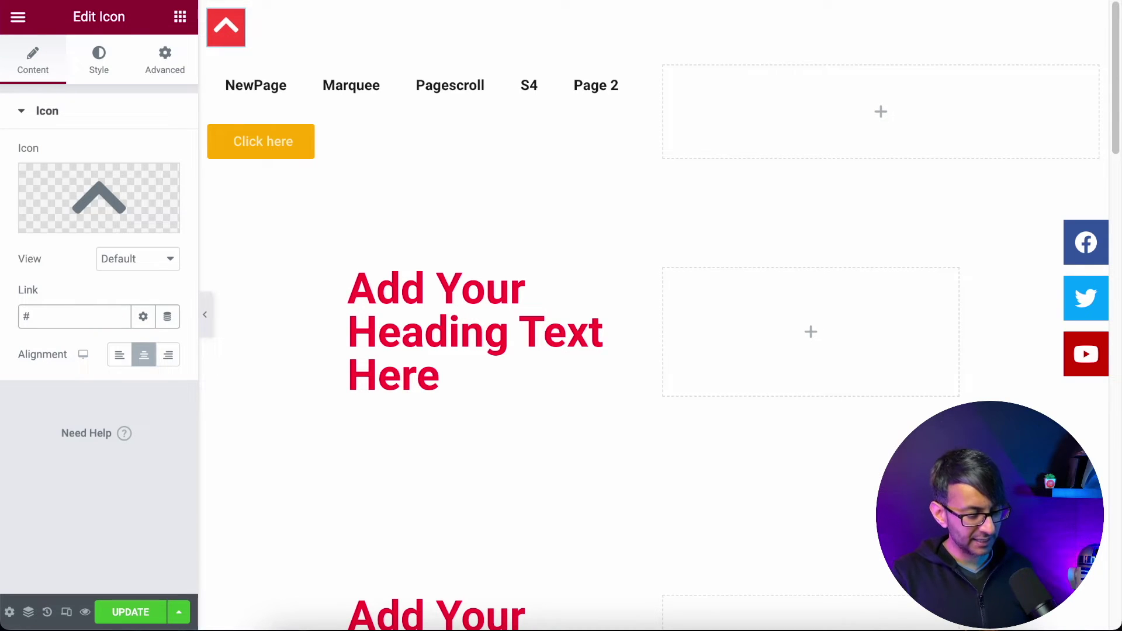
pyautogui.write('go2top')
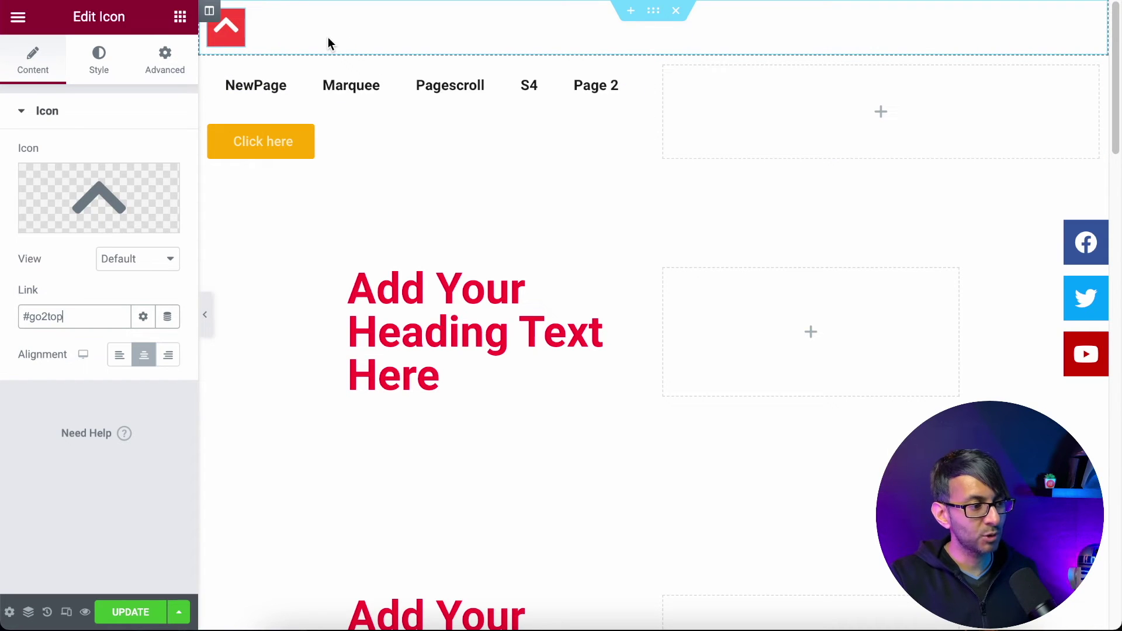
pyautogui.click(174, 64)
# Under Positioning, set the icon's Position to Fixed, then change it to Absolute.
pyautogui.scroll(-5, 102, 391)
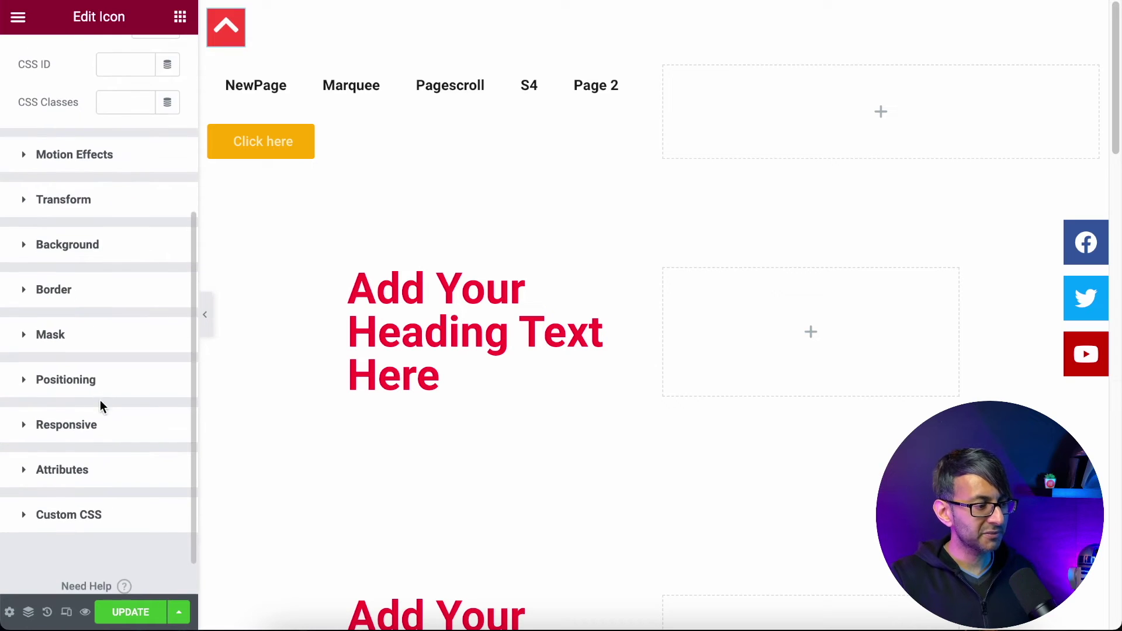
pyautogui.click(107, 397)
pyautogui.scroll(-3, 163, 351)
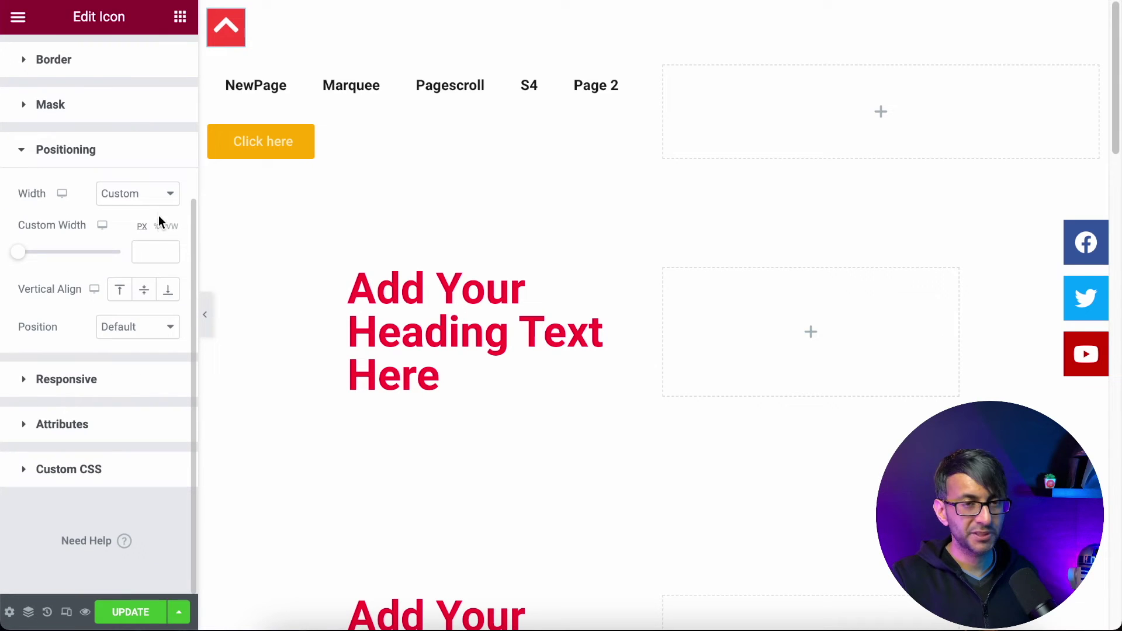
pyautogui.click(145, 344)
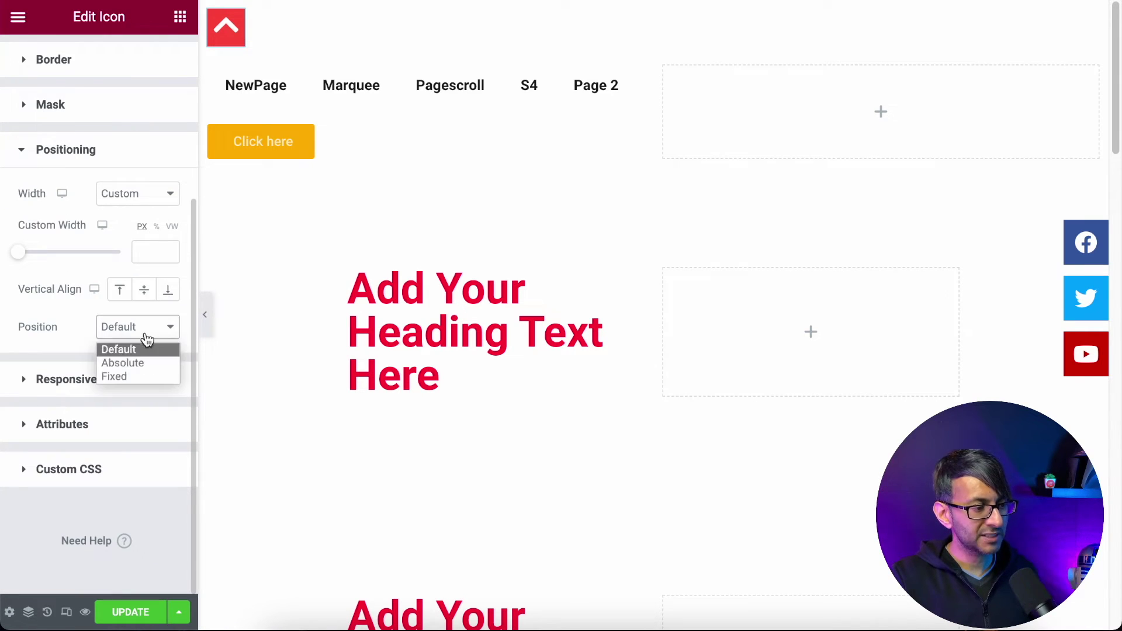
pyautogui.click(142, 371)
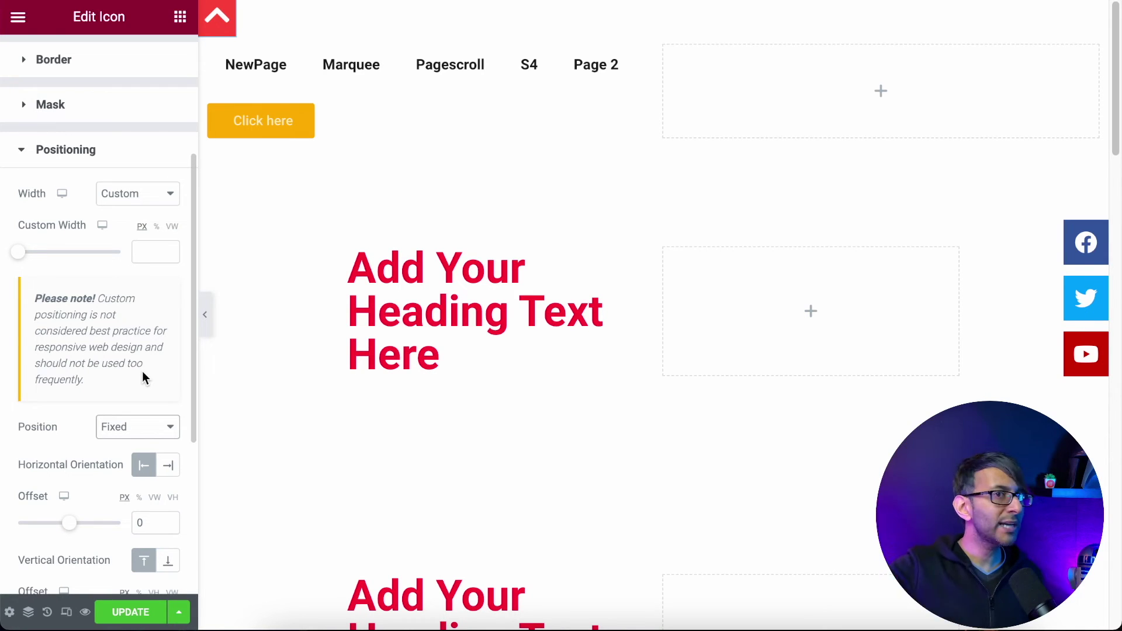
pyautogui.click(127, 432)
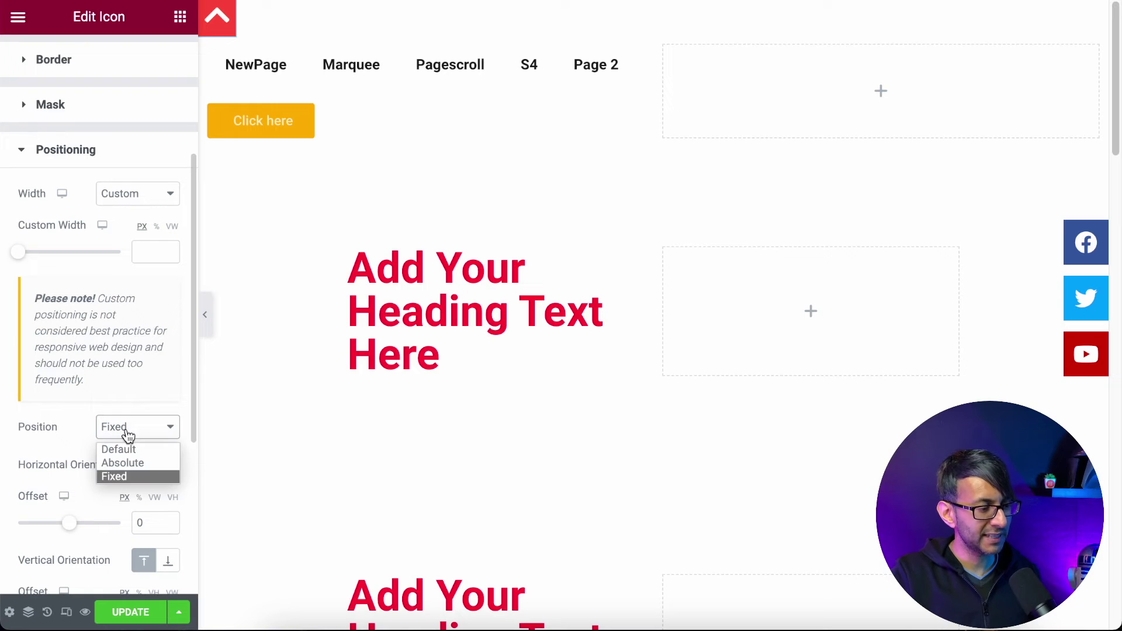
pyautogui.click(138, 463)
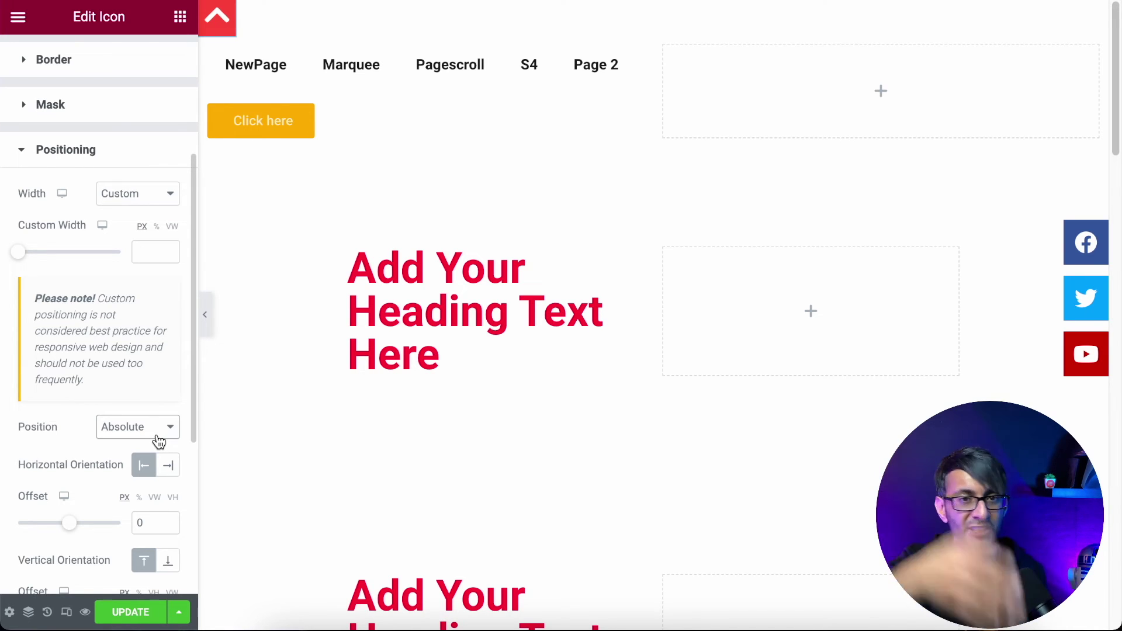
pyautogui.click(159, 443)
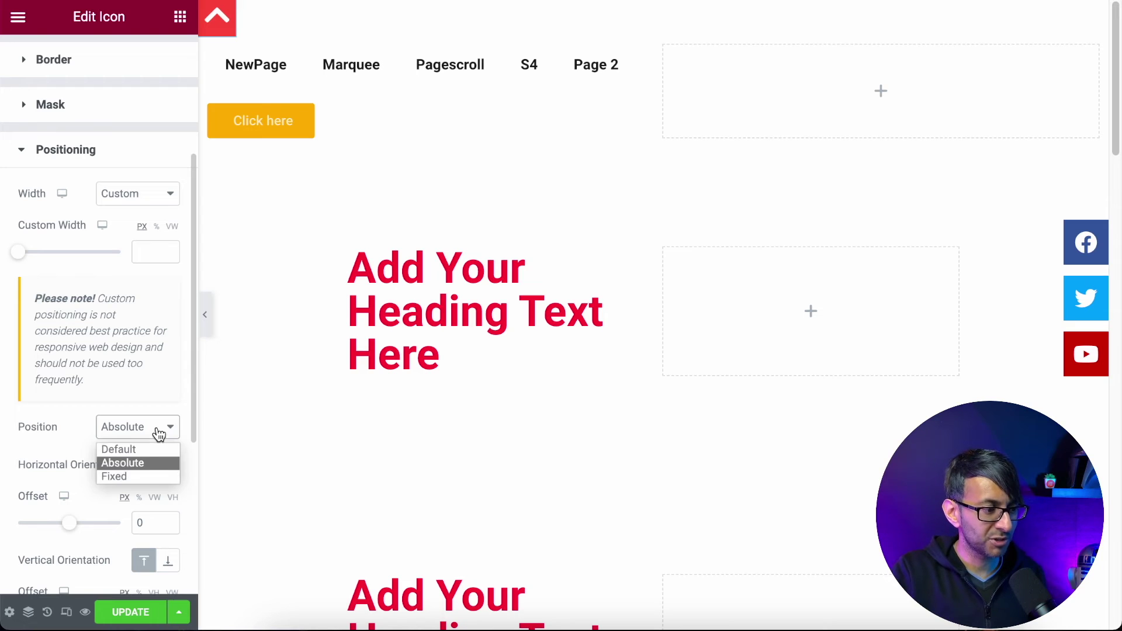
# Make the icon's position Fixed with Right horizontal and Top vertical orientation.
pyautogui.click(145, 473)
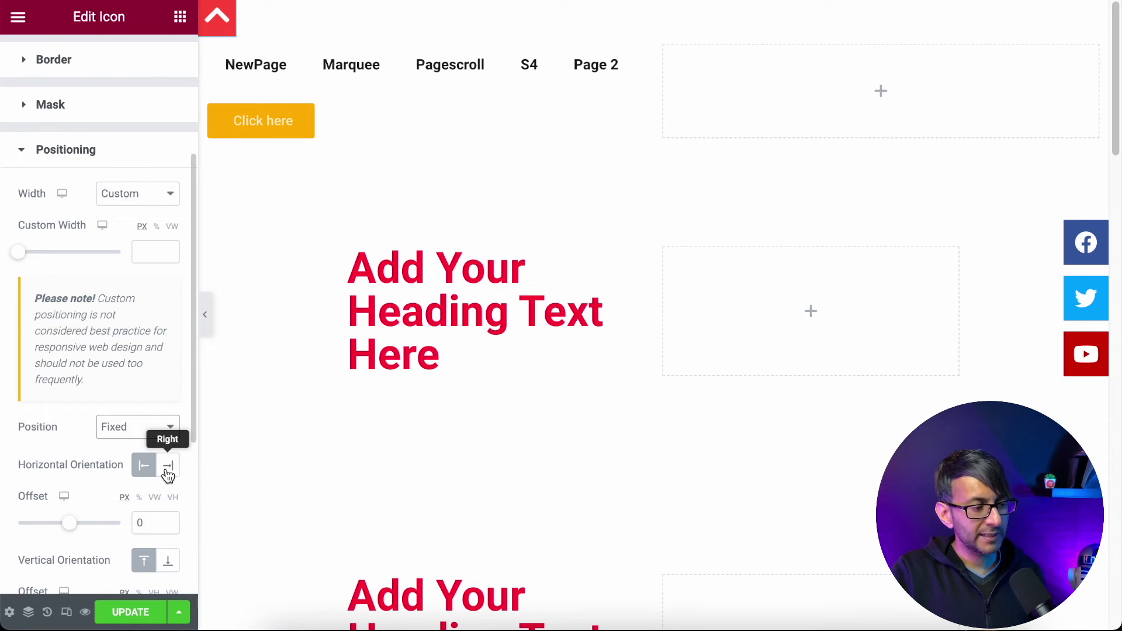
pyautogui.click(168, 468)
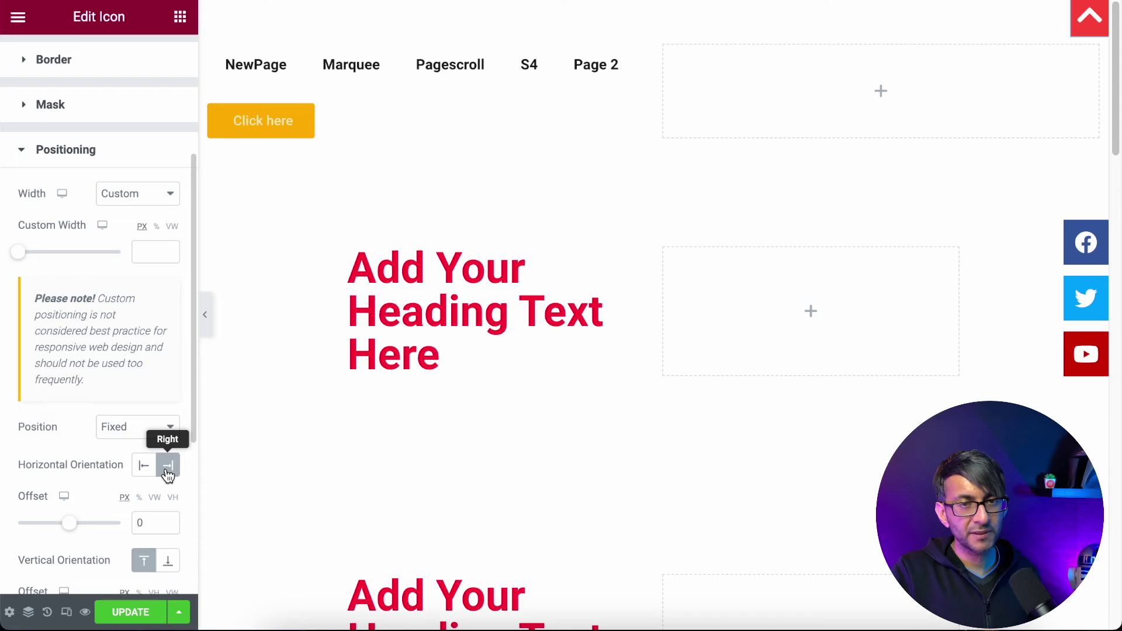
pyautogui.click(145, 467)
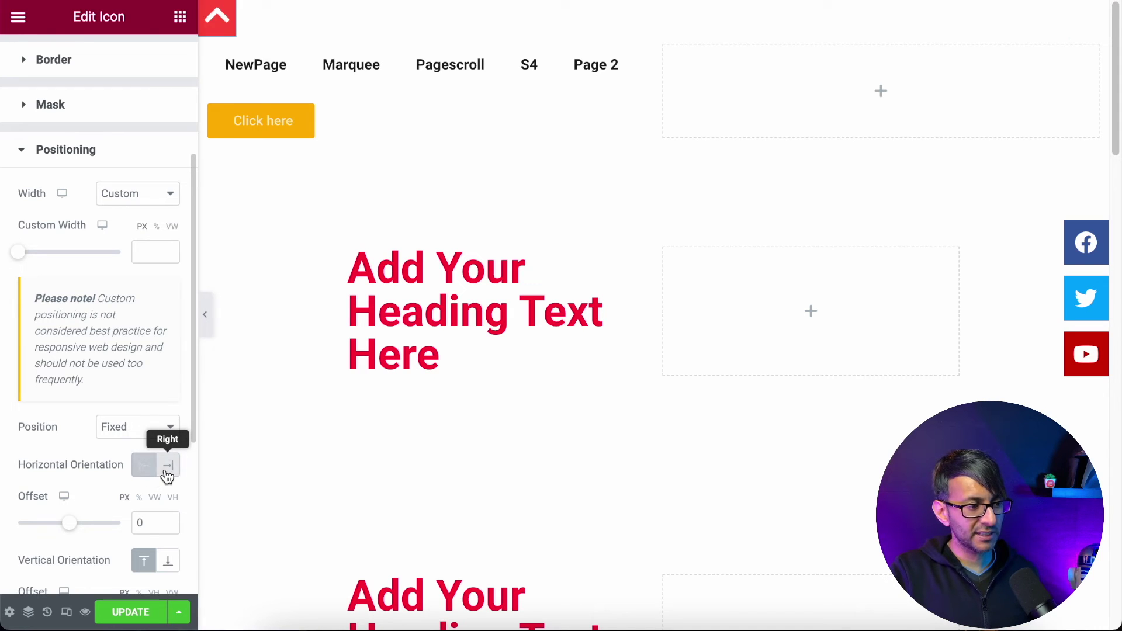
pyautogui.click(168, 467)
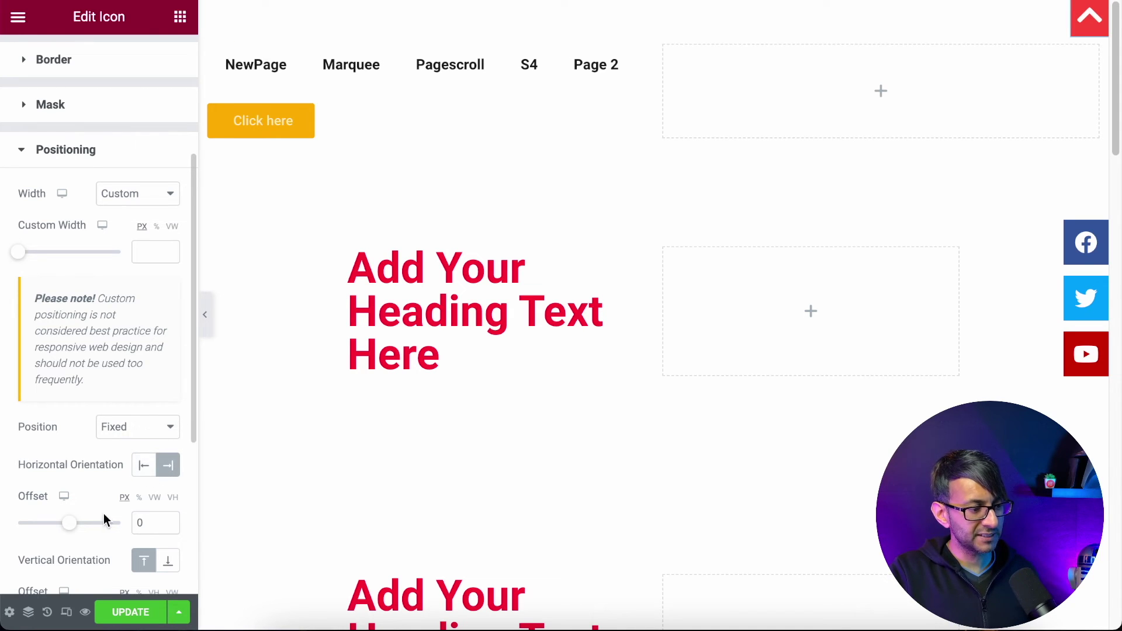
pyautogui.scroll(-2, 103, 514)
pyautogui.click(169, 449)
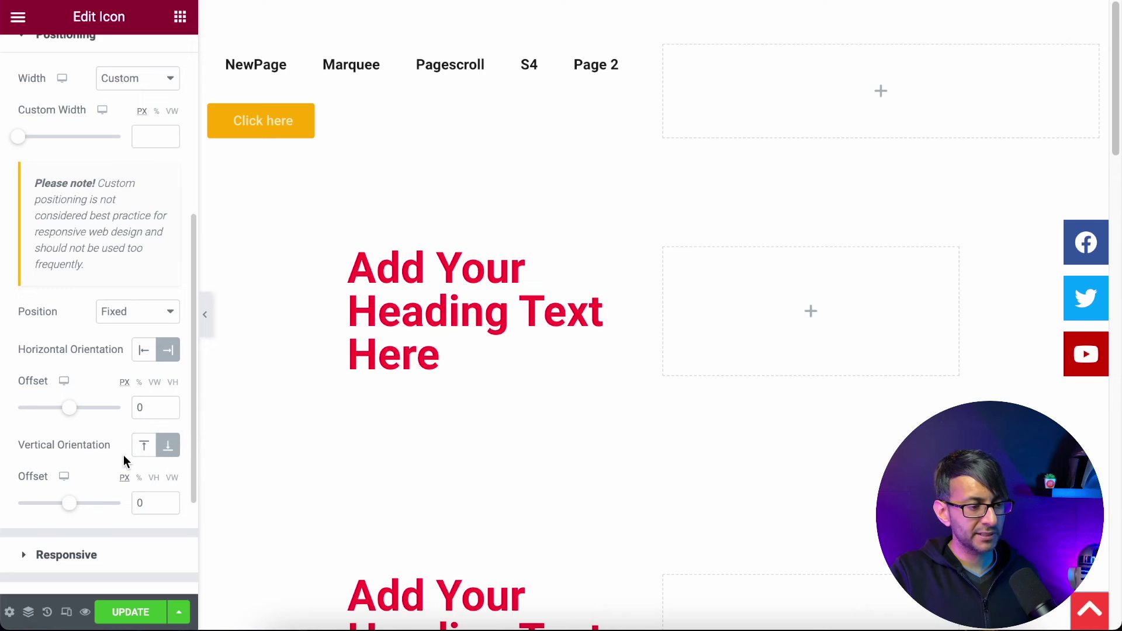
pyautogui.click(142, 454)
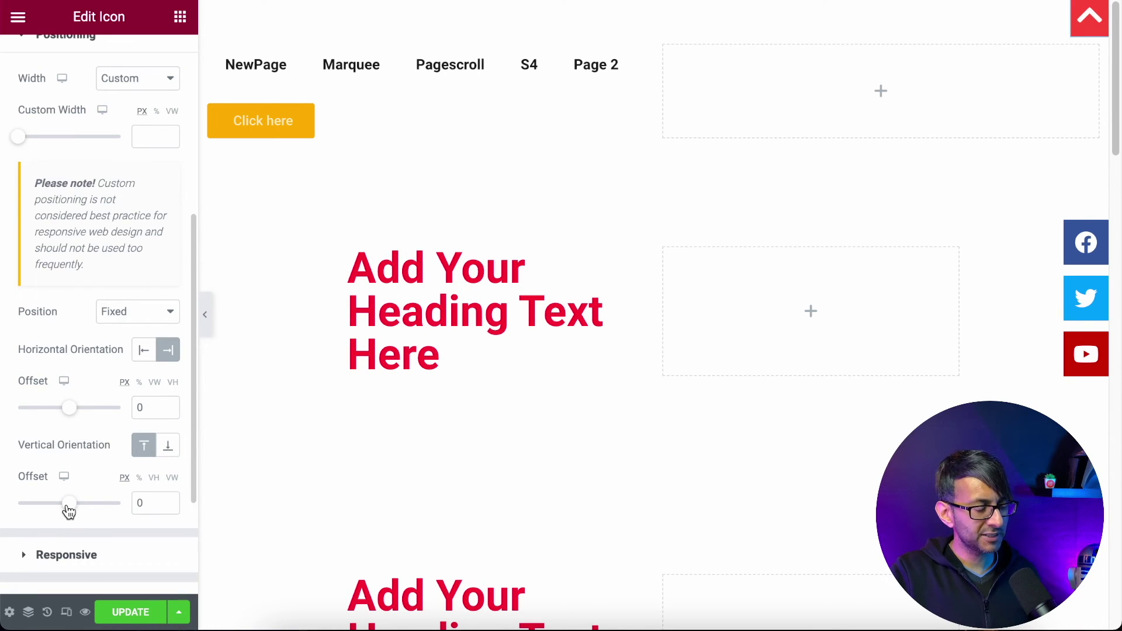
# Set the vertical offset to 63 VH and save the page.
pyautogui.click(154, 479)
pyautogui.moveTo(72, 506)
pyautogui.mouseDown()
pyautogui.moveTo(118, 508)
pyautogui.moveTo(89, 513)
pyautogui.mouseUp()
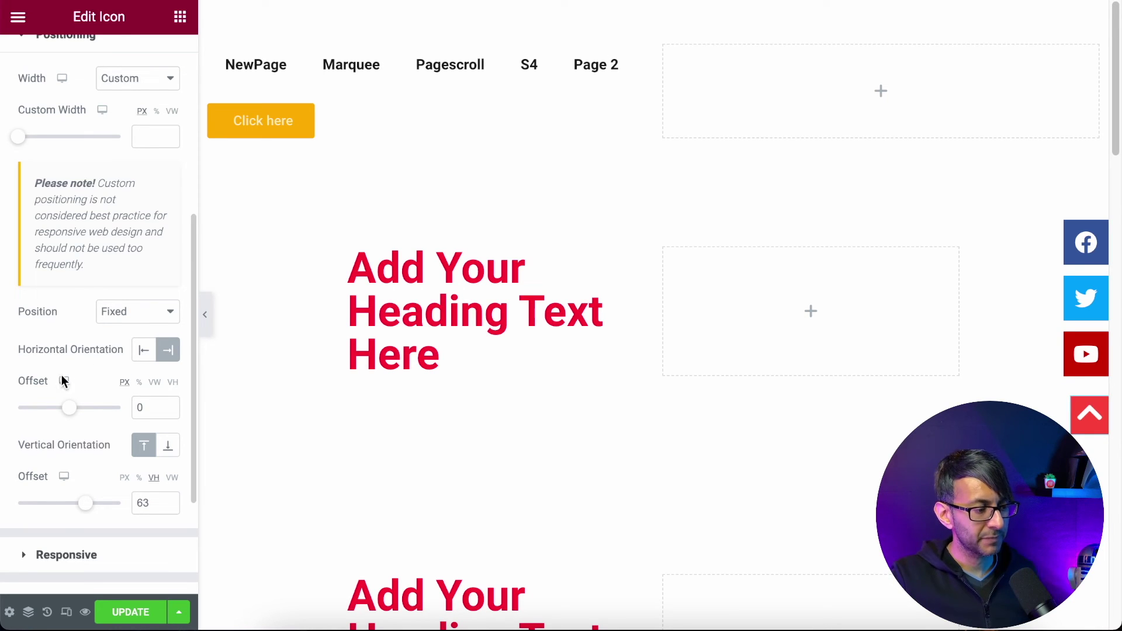
pyautogui.click(133, 612)
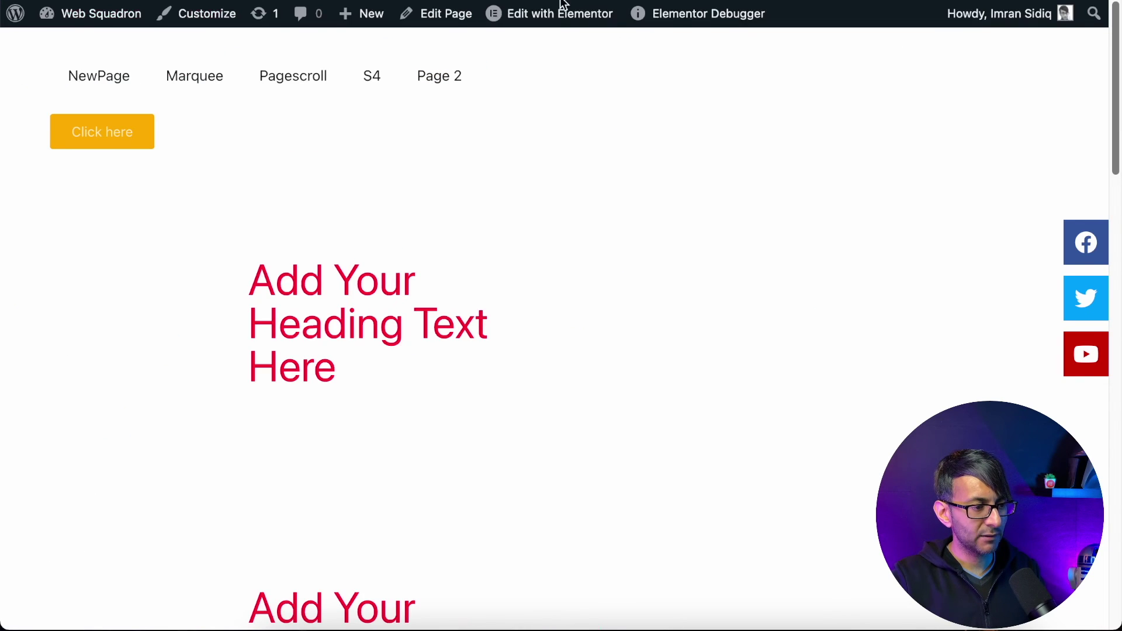
# On the reloaded live page, jump to Section 4 repeatedly and confirm the red chevron returns to the top.
pyautogui.press('super+l')
pyautogui.press('Return')
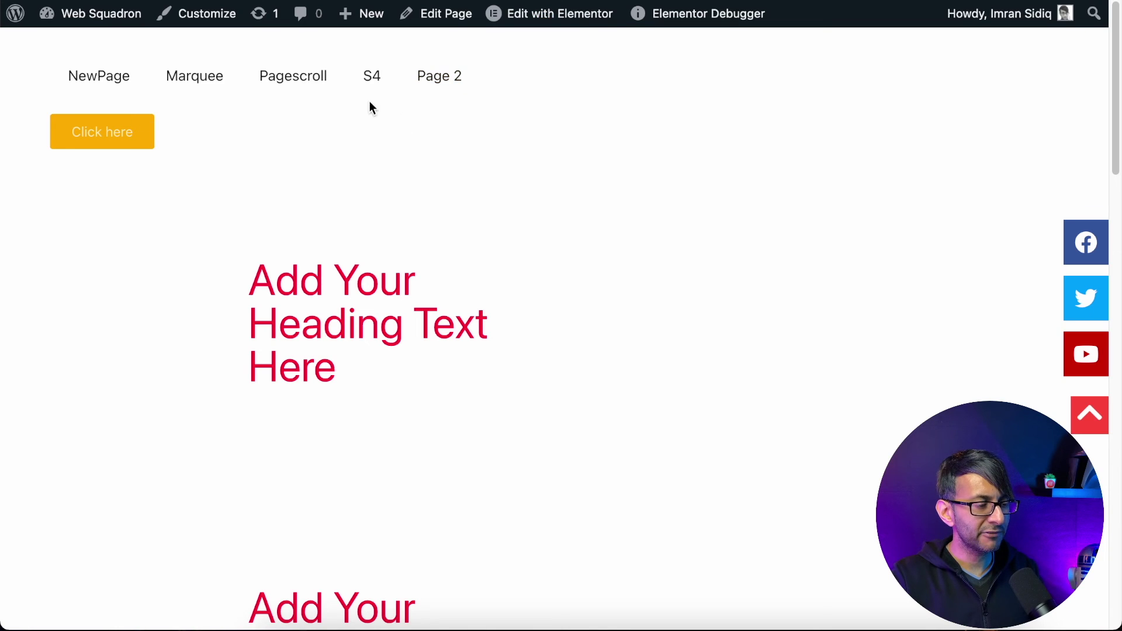
pyautogui.click(382, 90)
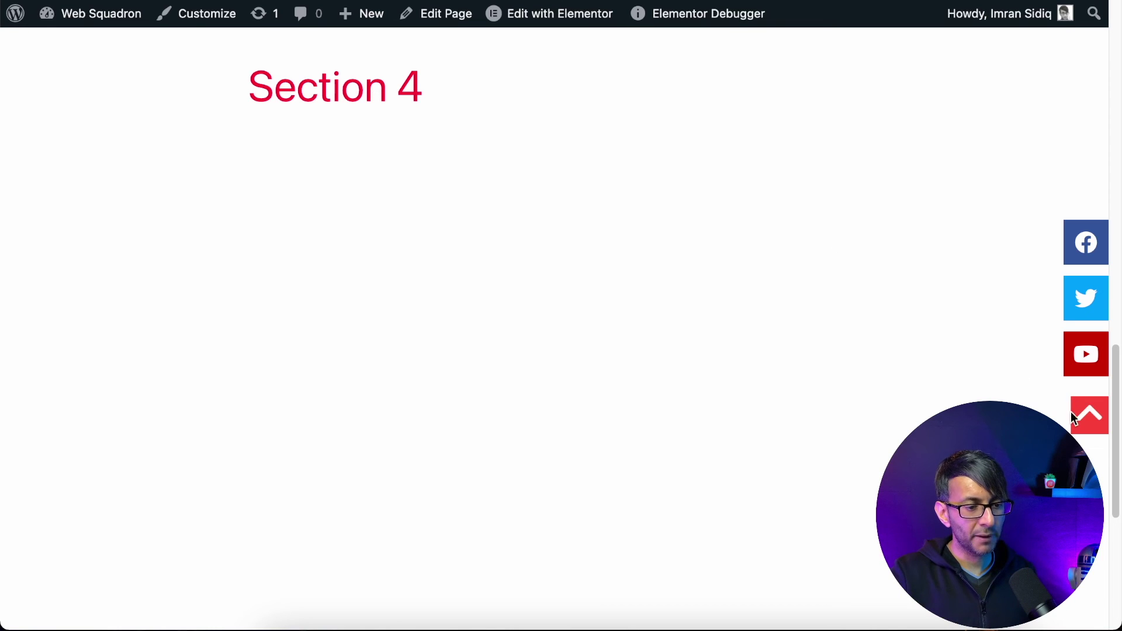
pyautogui.click(1086, 419)
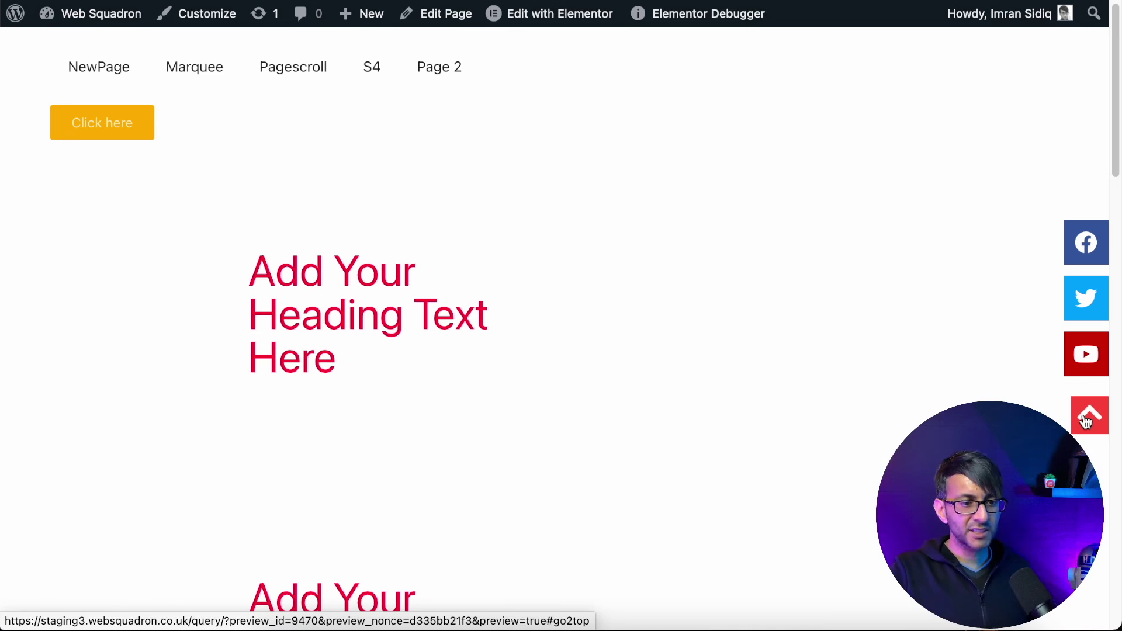
pyautogui.click(384, 72)
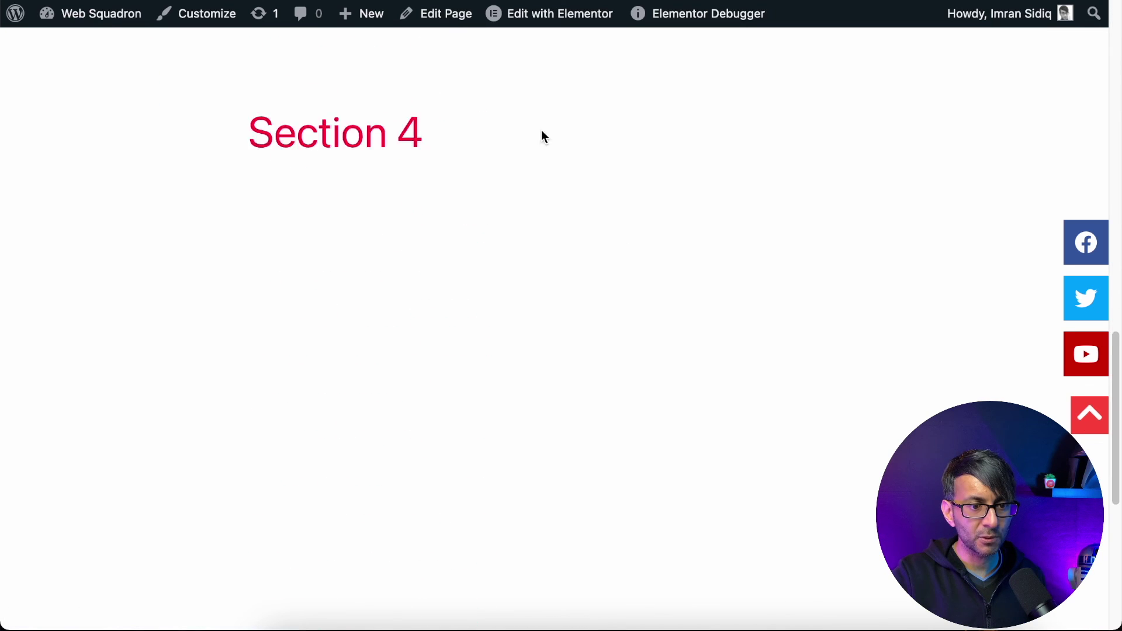
pyautogui.click(1090, 416)
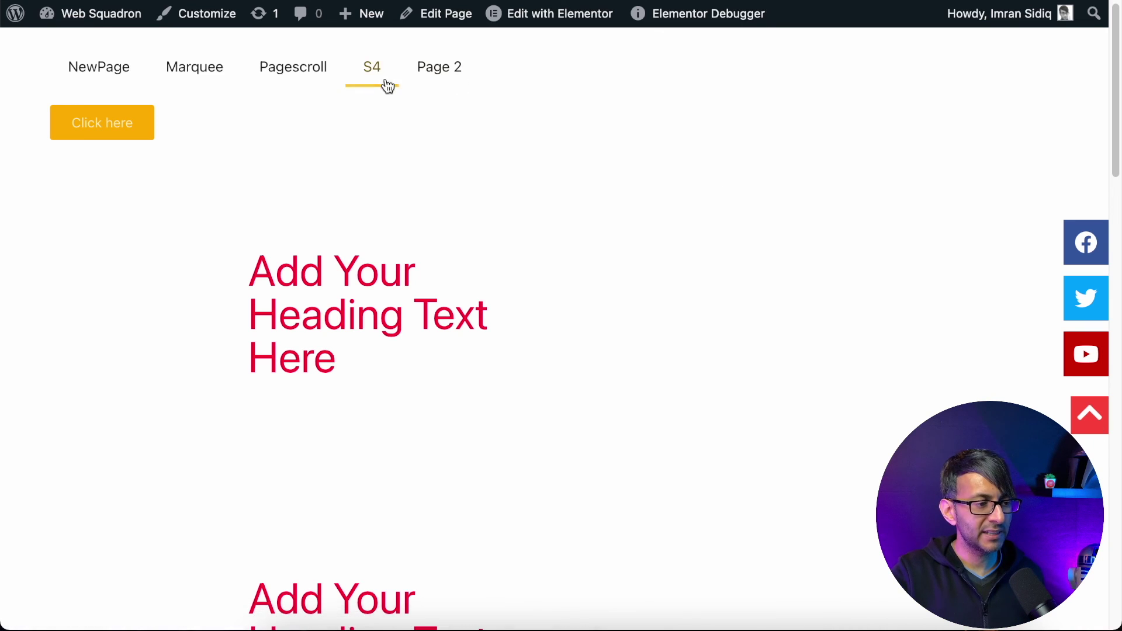
pyautogui.scroll(-4, 1080, 248)
pyautogui.scroll(-10, 1087, 328)
pyautogui.click(1091, 417)
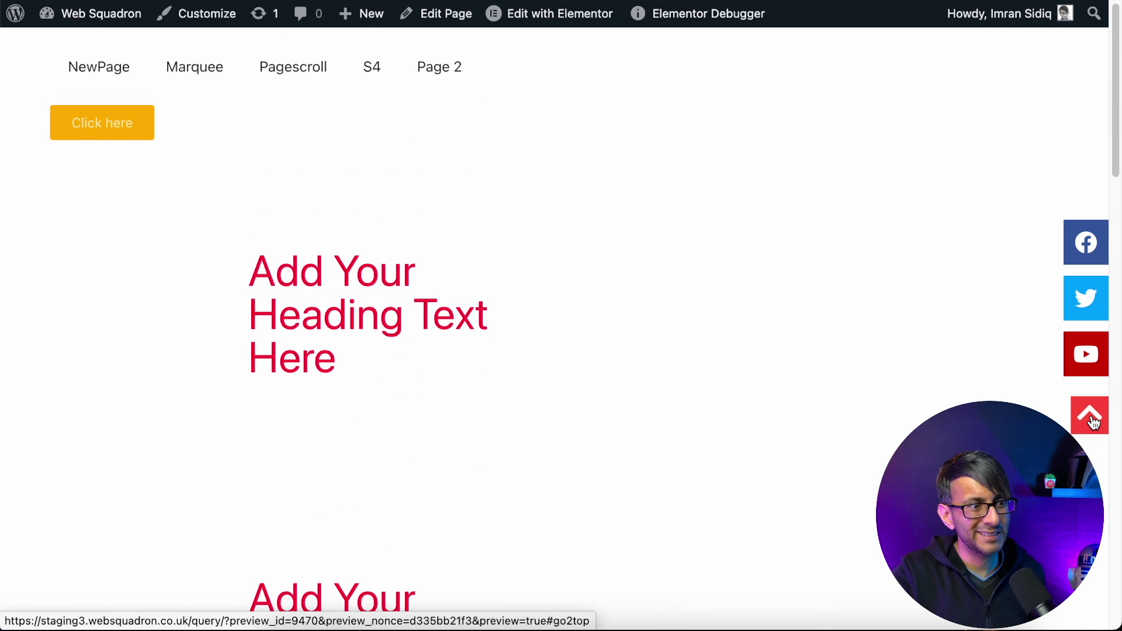